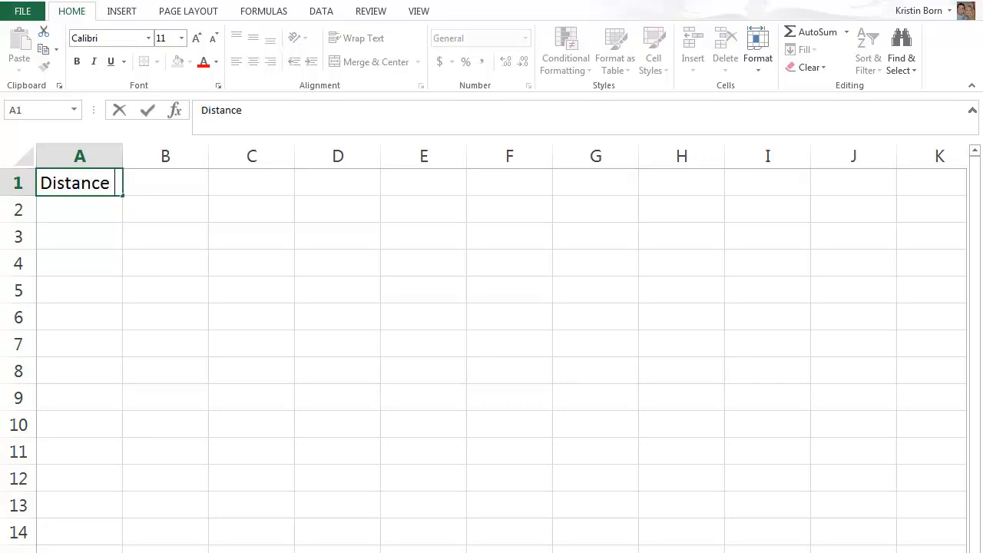
Complete the header in A1 as "Distance (m)" and fit column A's width to it.
text(m))
double_click(123, 150)
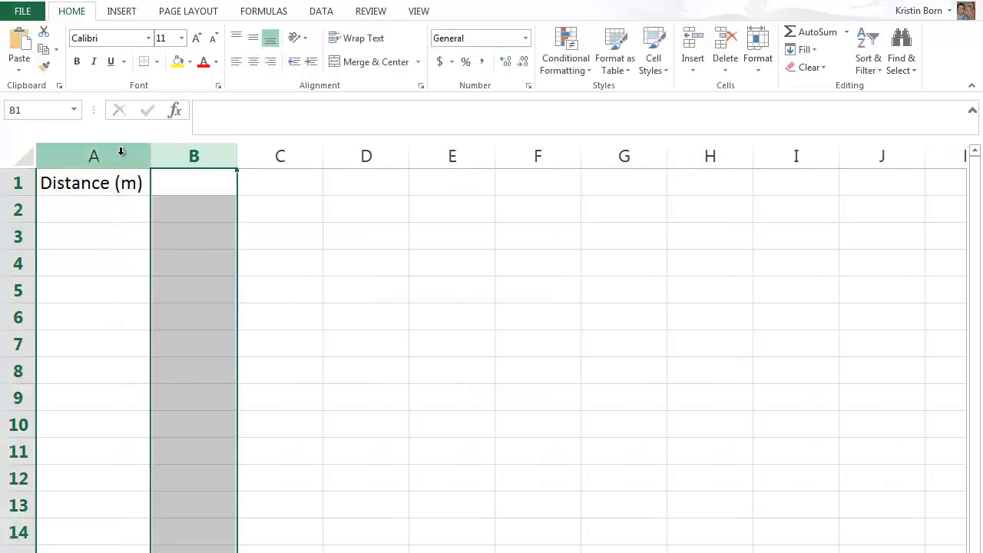
Enter the distances 1, 2, 3, 4 and 5 in cells A2 to A6.
click(128, 209)
text(1)
key(Return)
text(2)
key(Return)
text(3)
key(Return)
text(4)
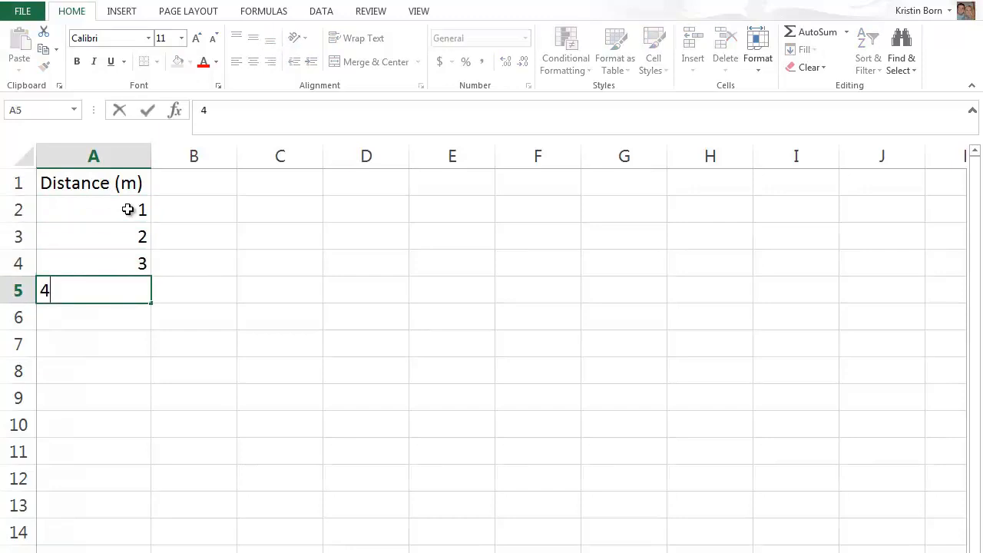
key(Return)
text(5)
key(Tab)
Enter the header "Car 1 Time (s)" in B1 and fit column B's width to it.
key(Up)
key(Up)
key(Up)
key(Up)
key(Up)
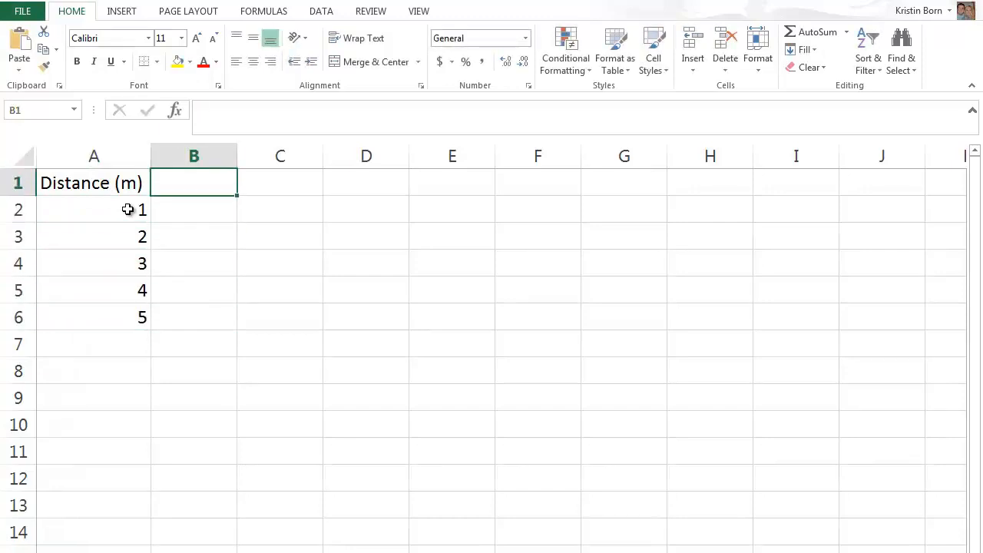
text(Car)
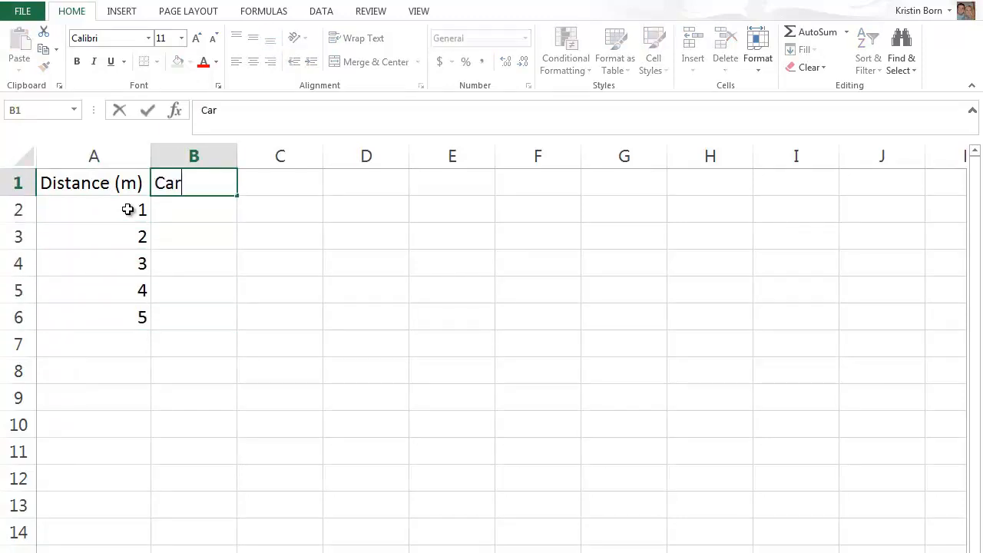
text( 1 Time (s)
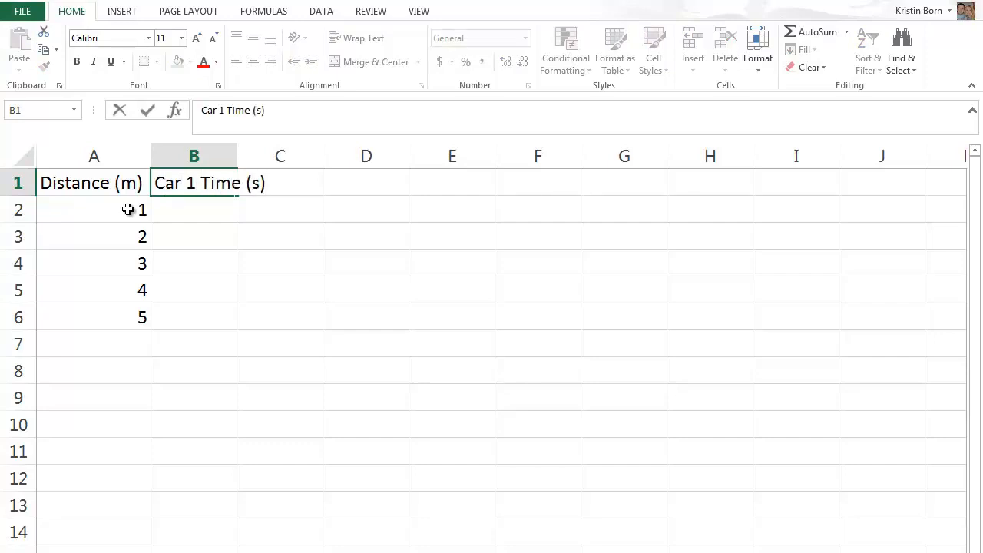
double_click(238, 154)
Enter the Car 1 times 1.2, 2.1, 2.9, 4.8 and 8.1 in cells B2 to B6.
click(245, 213)
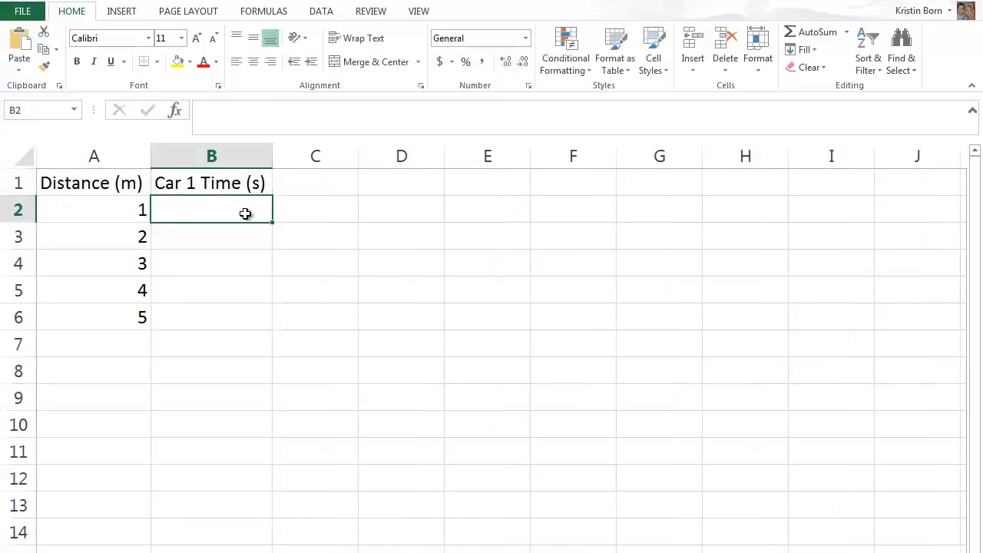
text(1.2)
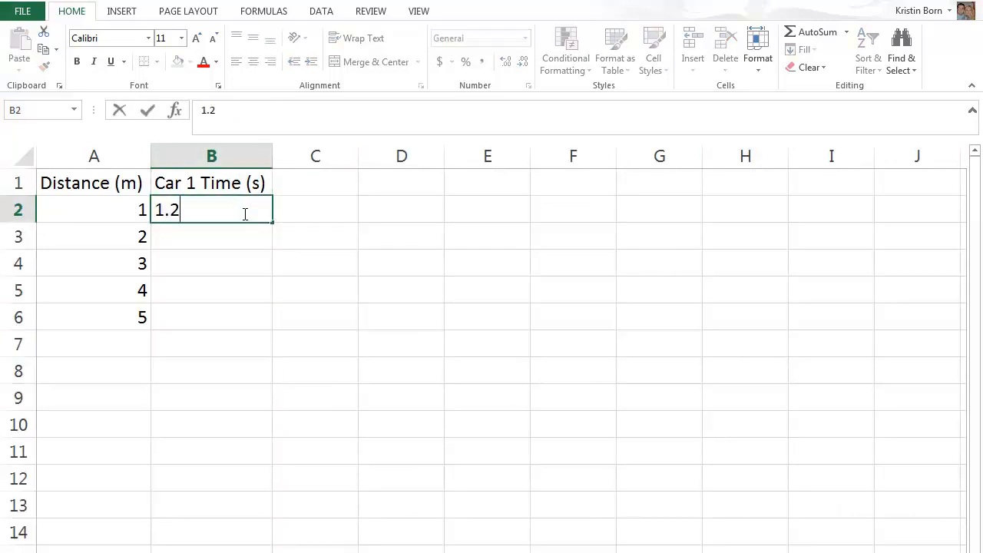
key(Return)
text(2.1)
key(Return)
text(2.9)
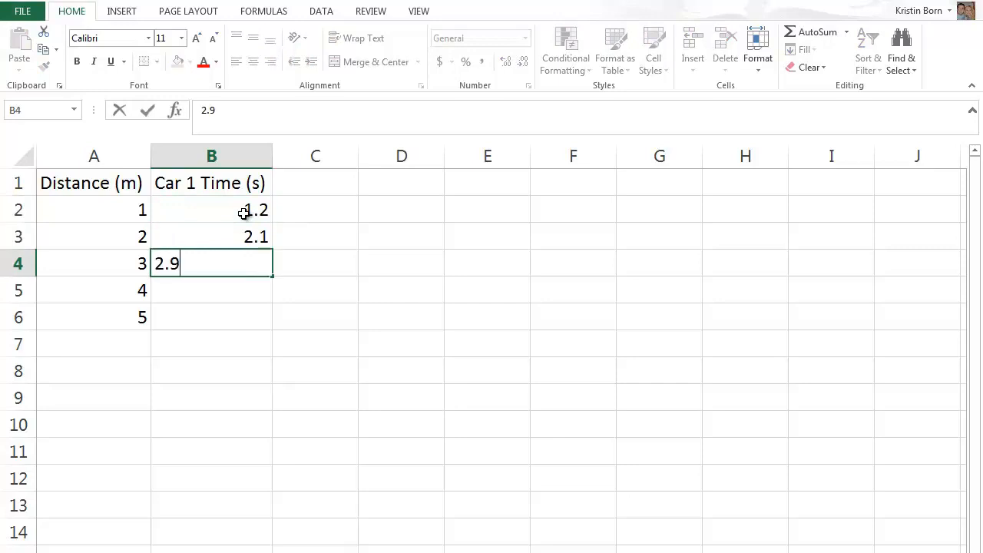
key(Return)
text(4.8)
key(Return)
text(8.1)
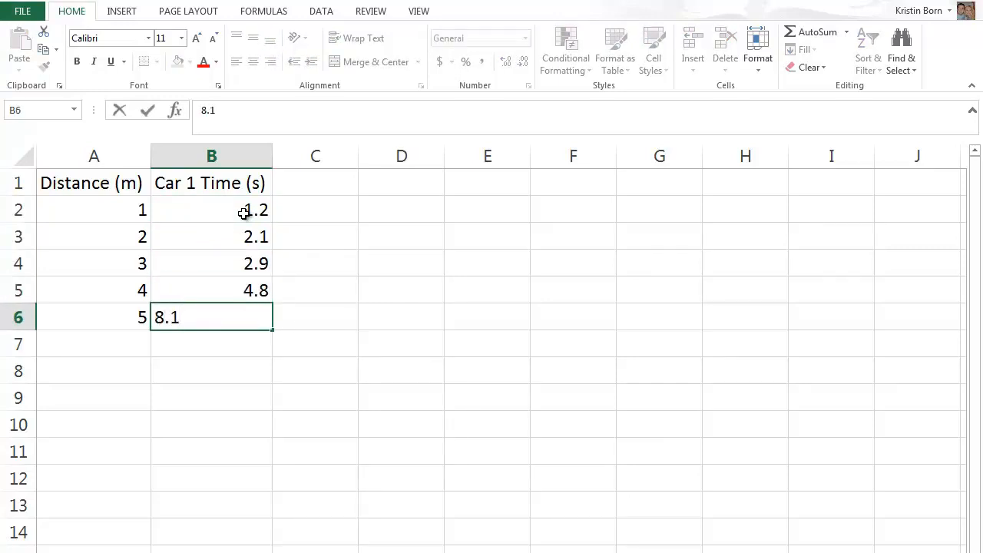
key(Tab)
Enter the header "Car 2 Time (s)" in C1 and fit column C's width to it.
click(302, 184)
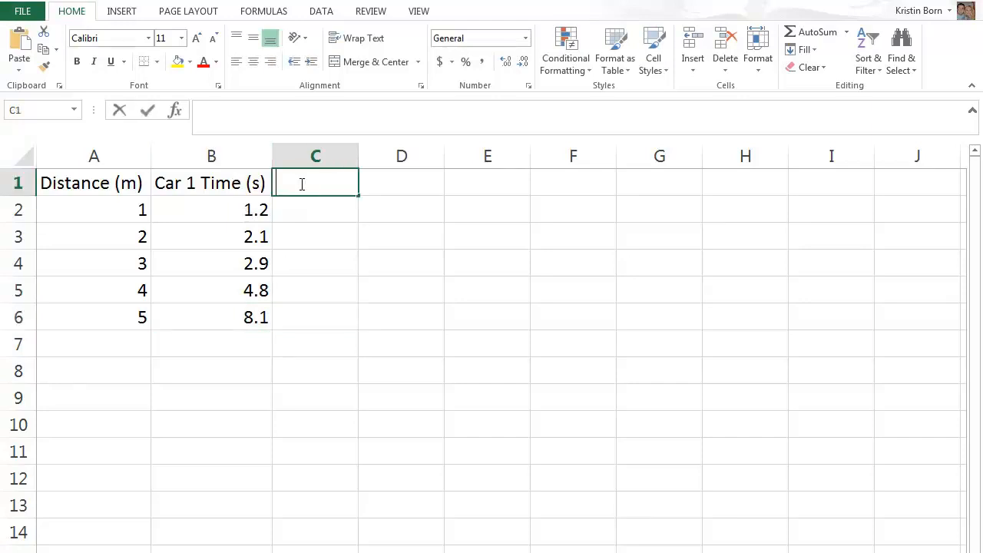
text(Car)
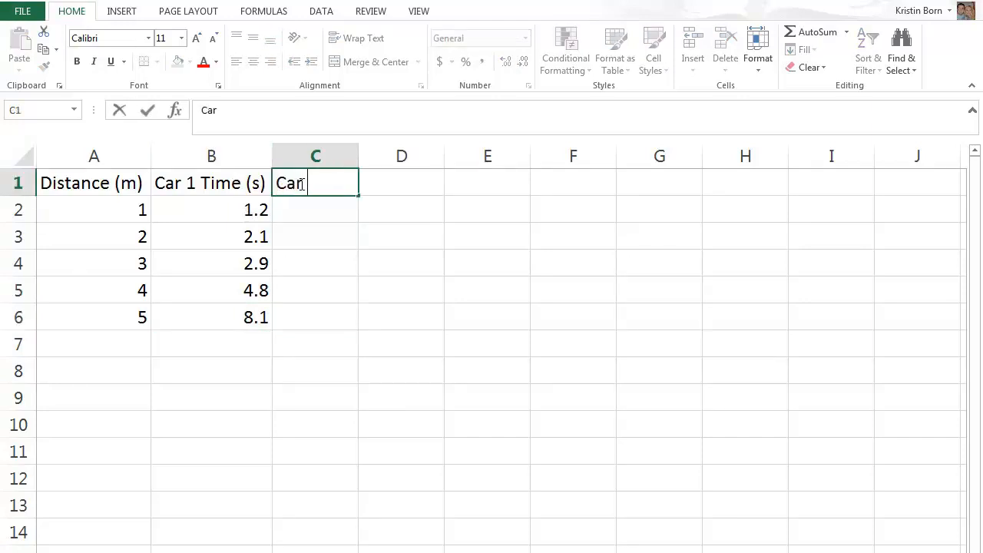
text( 2 Time ()
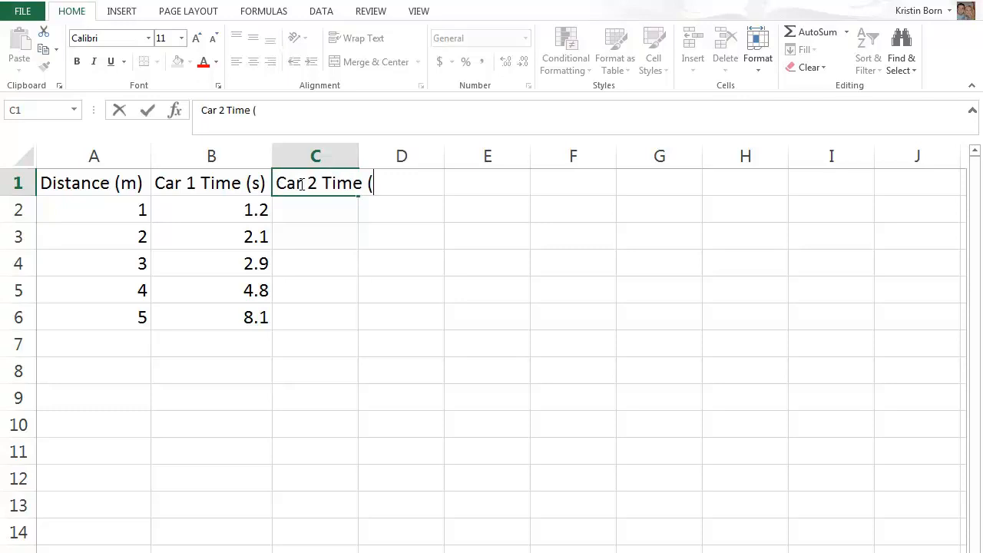
text(s))
click(355, 154)
double_click(358, 153)
Enter the Car 2 times 0.6, 0.9, 1.4, 2.4 and 5.1 in cells C2 to C6.
click(343, 208)
text(0.6)
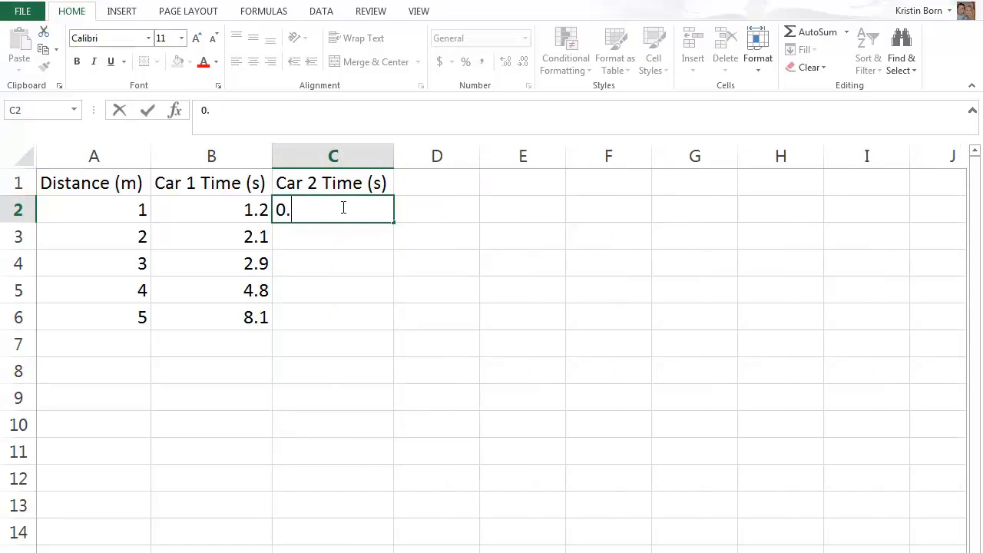
key(Return)
text(0.9)
key(Return)
text(1.4)
key(Return)
text(2.4)
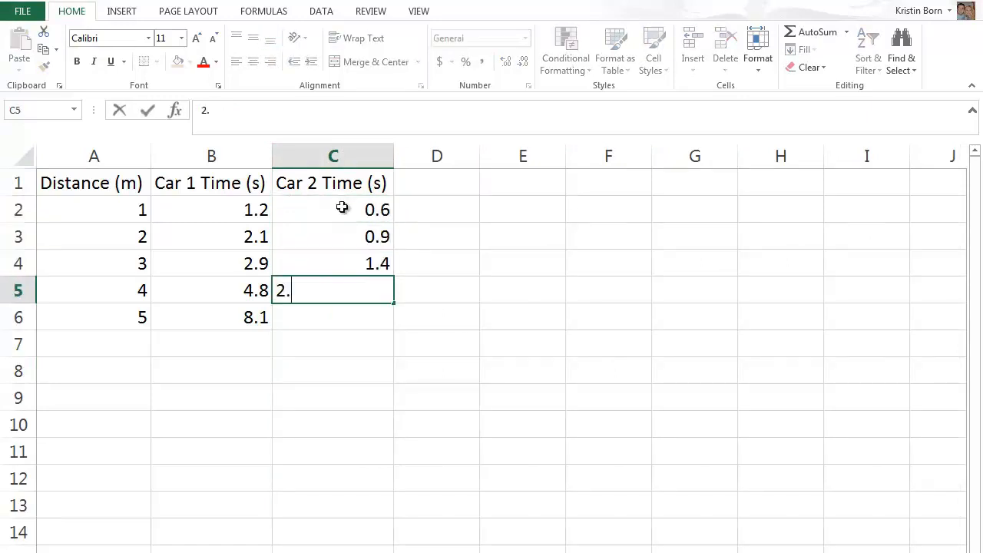
key(Return)
text(5.1)
key(Return)
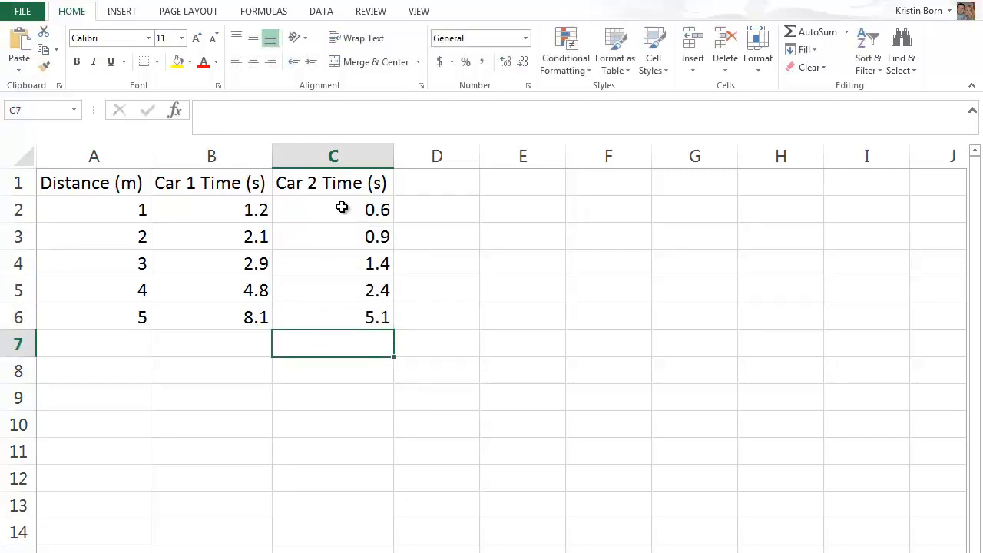
Insert an empty row above the header row of the data table.
click(19, 182)
right_click(19, 183)
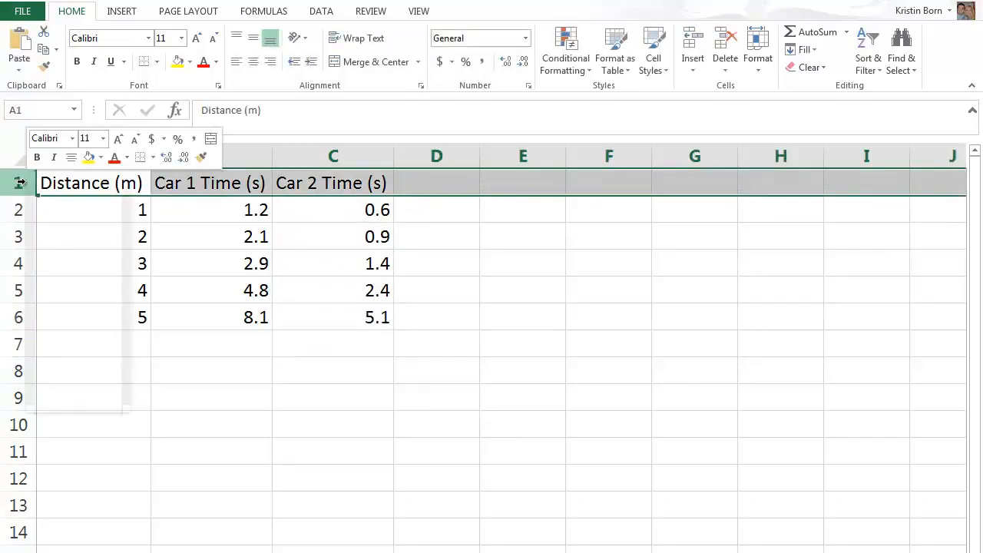
click(71, 287)
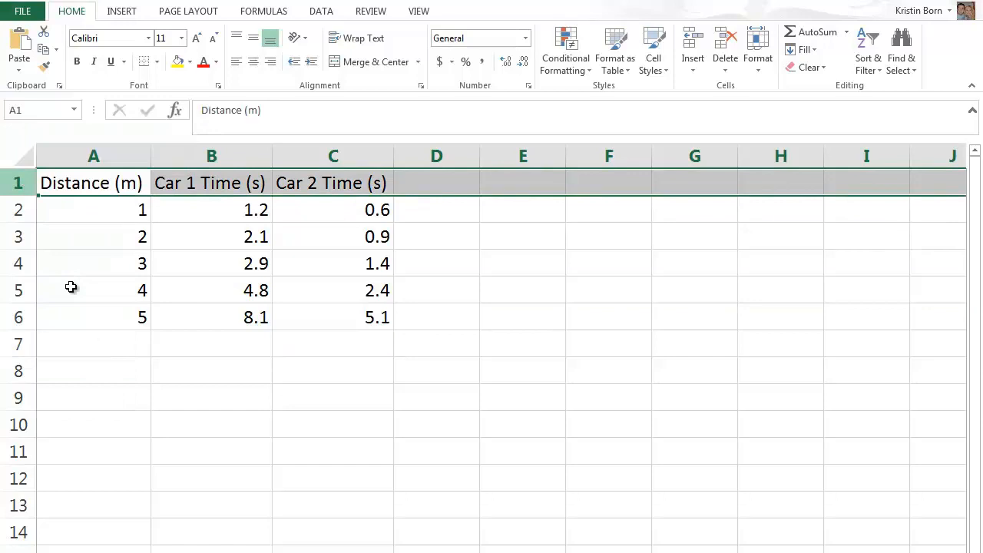
Merge and center cells A1 to C1 and enter the title "Distance vs Time Data" in them.
click(100, 179)
drag(99, 180, 297, 182)
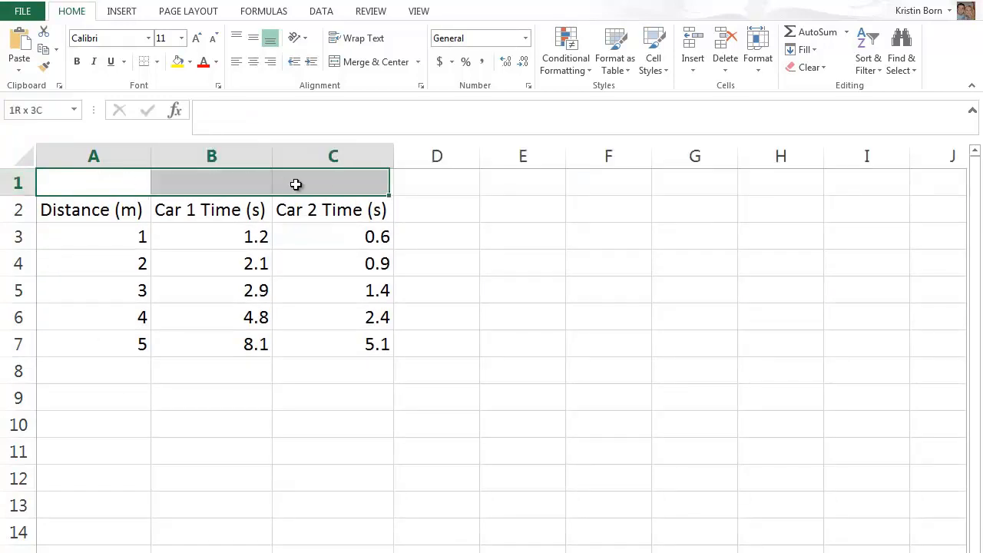
click(351, 62)
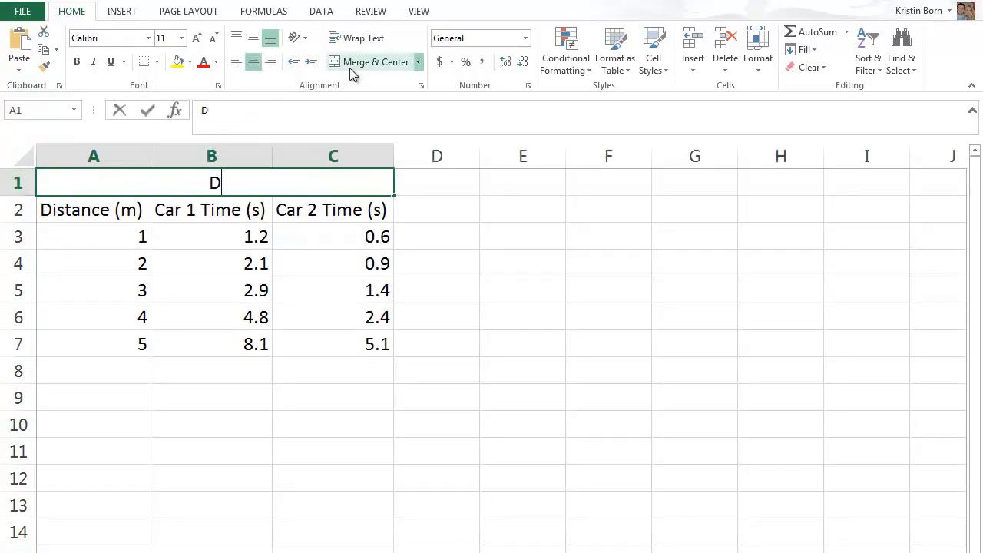
text(Distance vs Time Data)
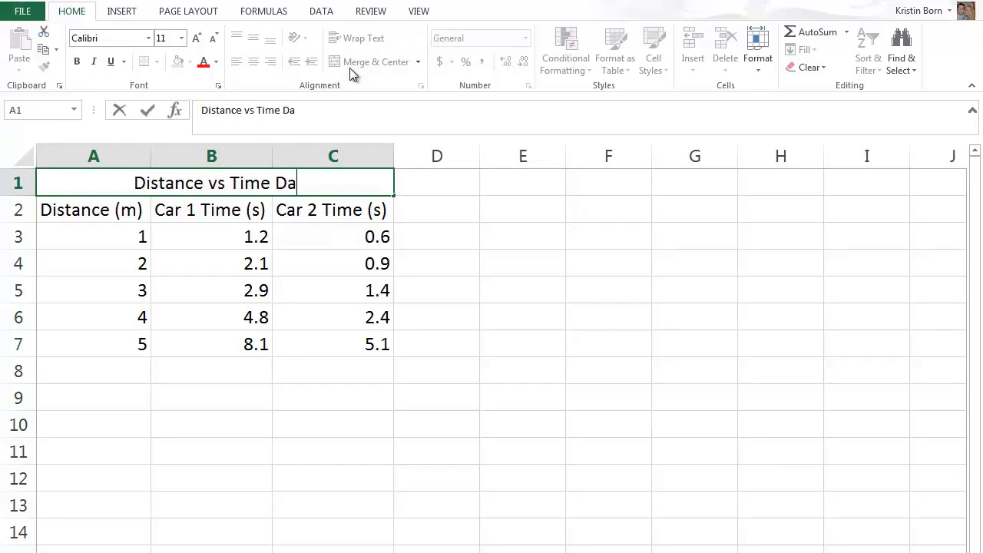
click(378, 422)
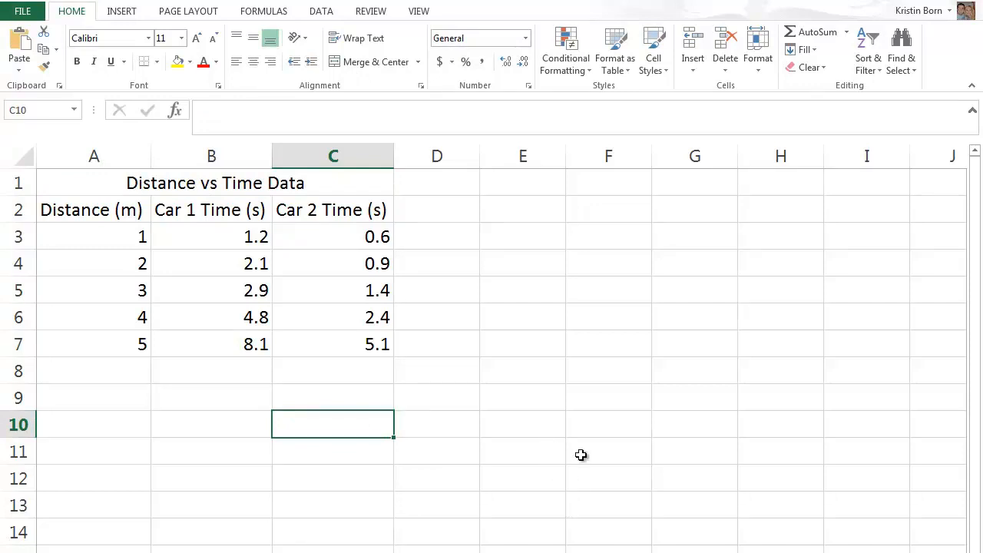
Insert an empty scatter chart with markers only into the sheet.
click(124, 15)
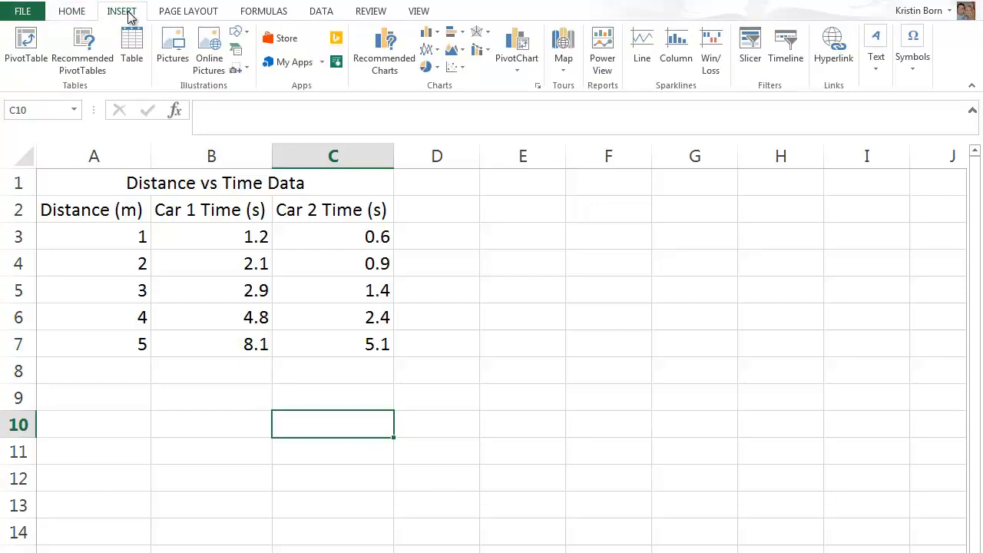
click(463, 71)
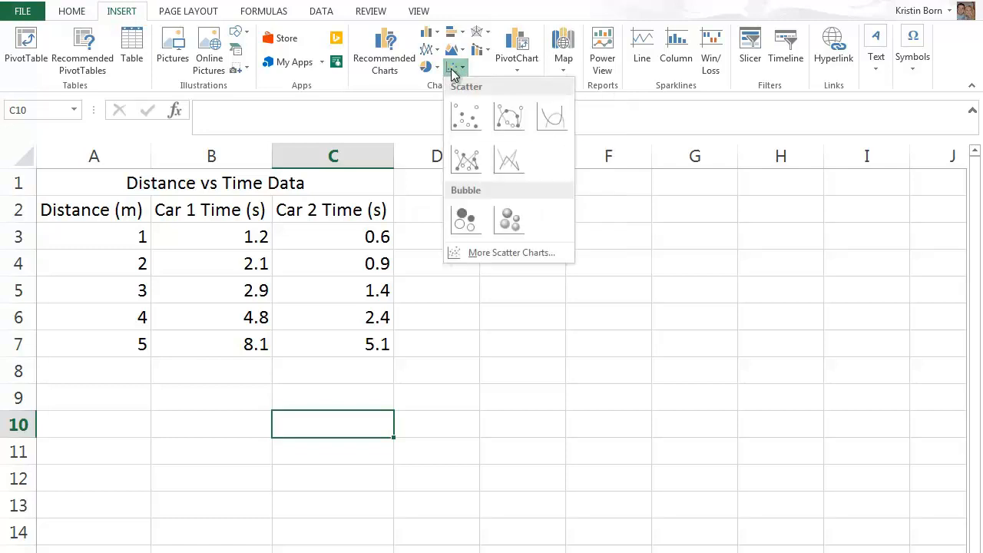
click(465, 118)
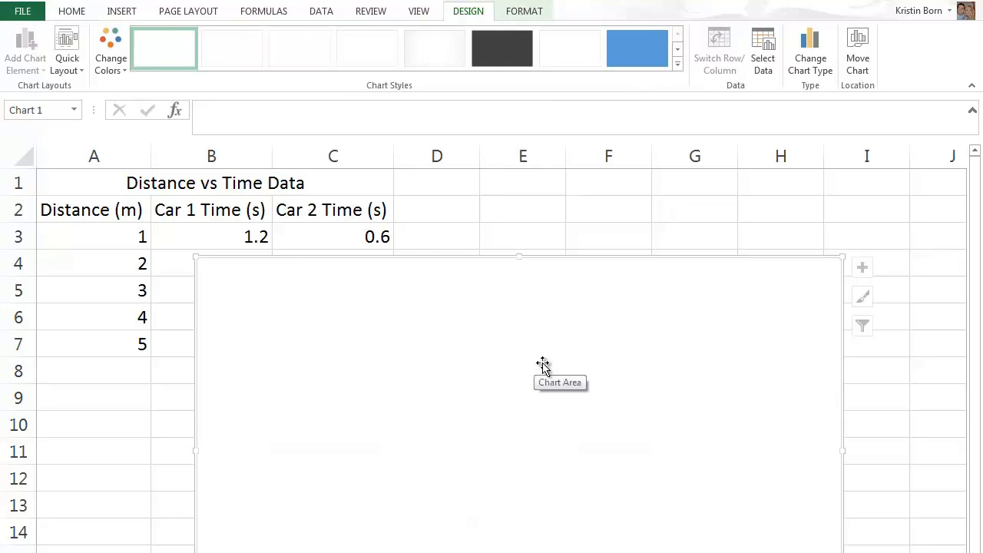
Move the empty chart beside the data table so it covers about D3 to L16 and leaves all the data uncovered.
drag(552, 361, 656, 193)
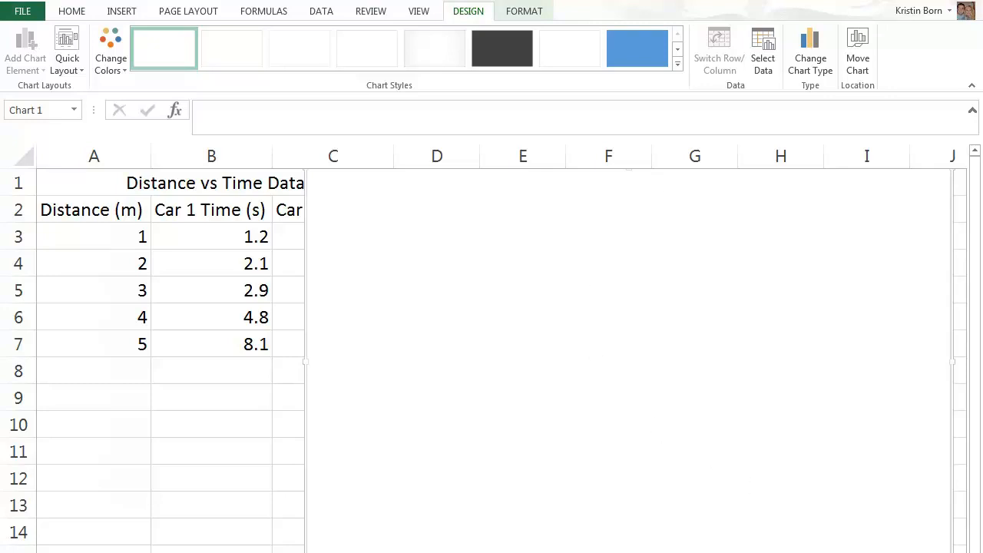
scroll(628, 361, down, 1)
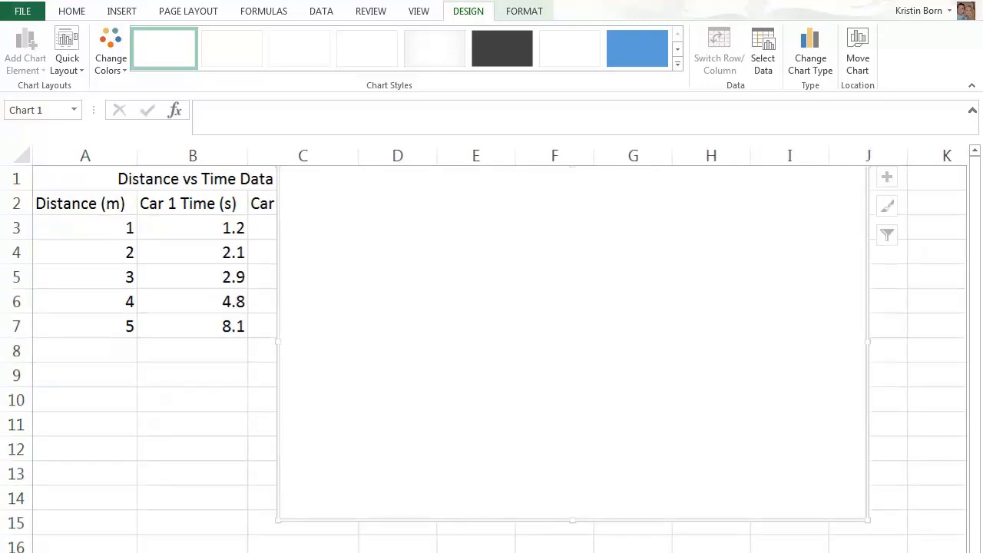
scroll(566, 402, down, 1)
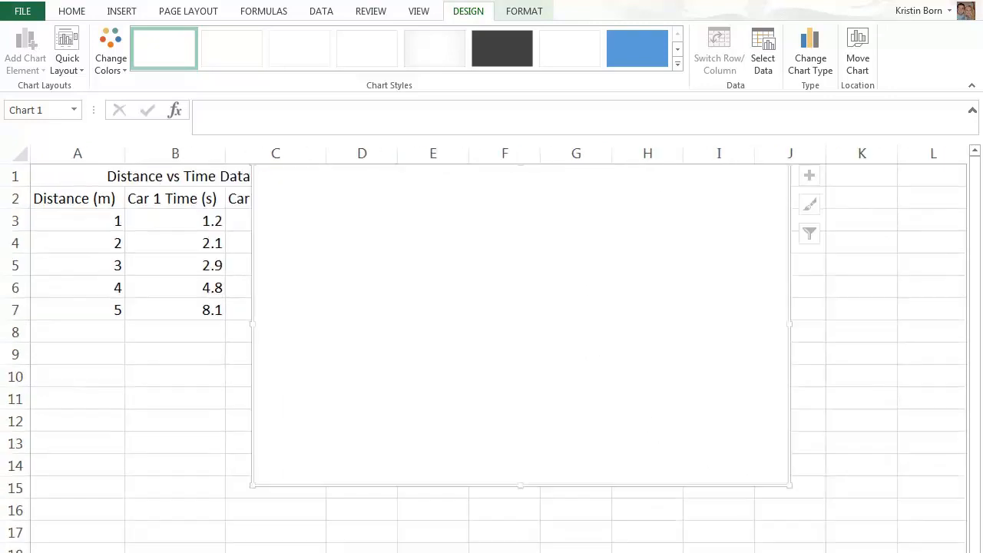
scroll(565, 398, down, 1)
drag(564, 387, 705, 418)
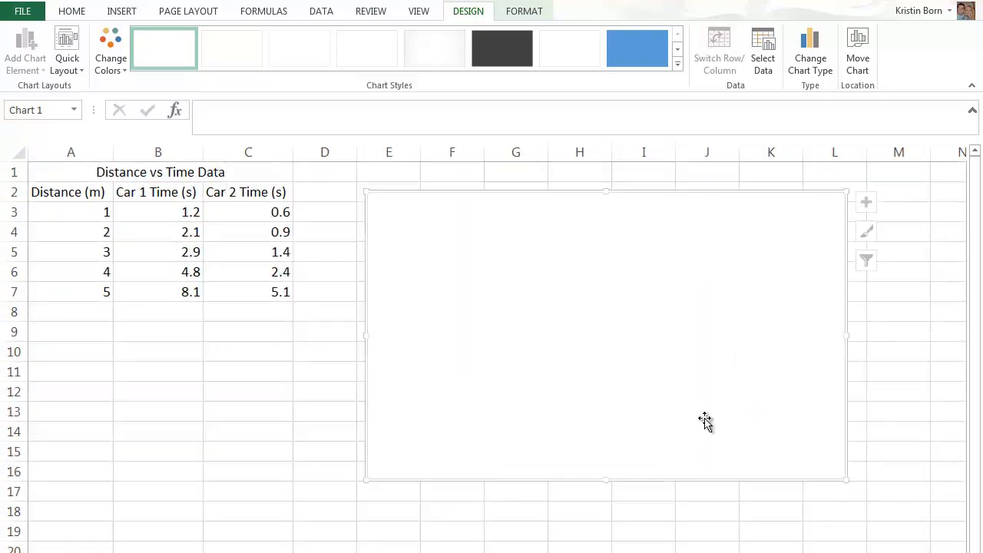
scroll(704, 419, up, 1)
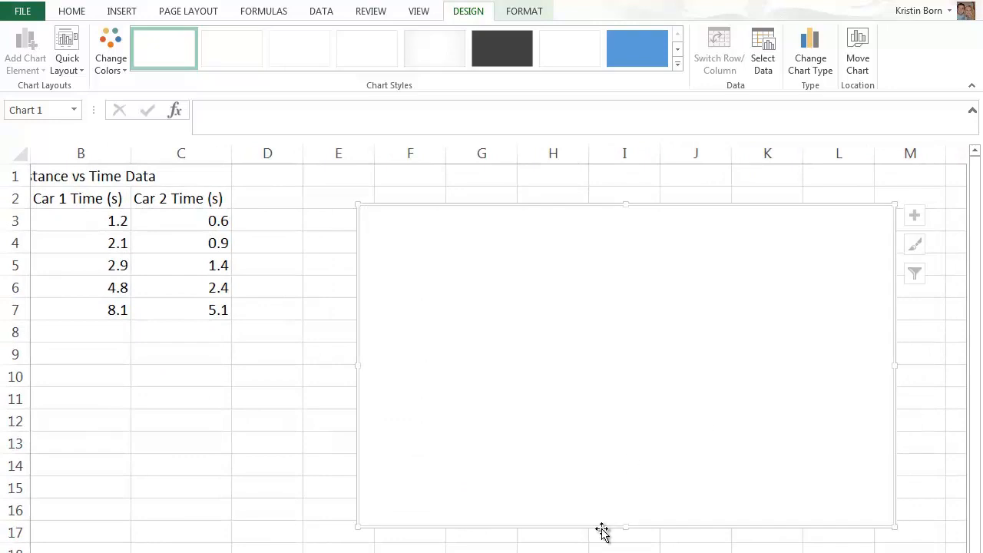
scroll(500, 358, left, 1)
drag(710, 479, 637, 466)
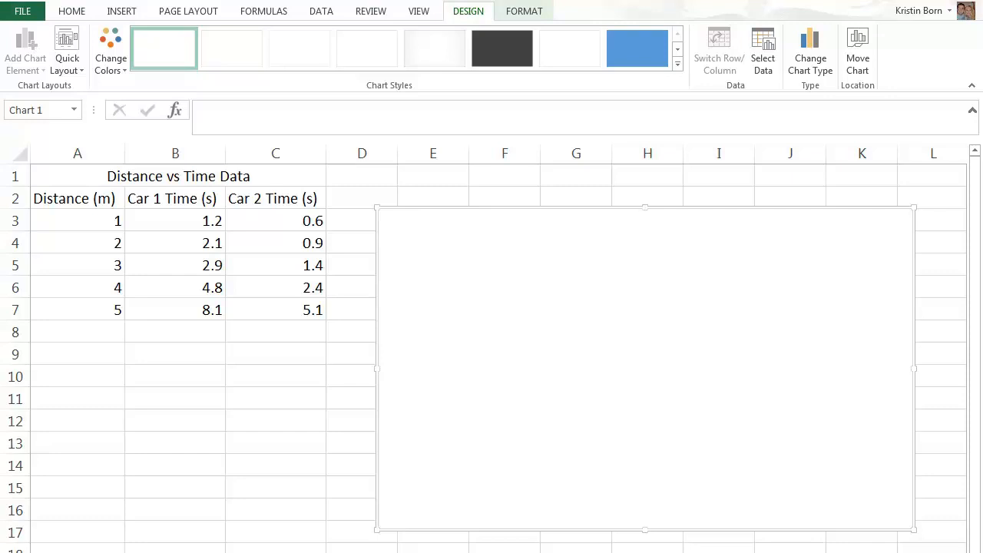
Set the empty chart's data range to A3:C7 on Sheet1, leaving out the title and header rows.
double_click(572, 457)
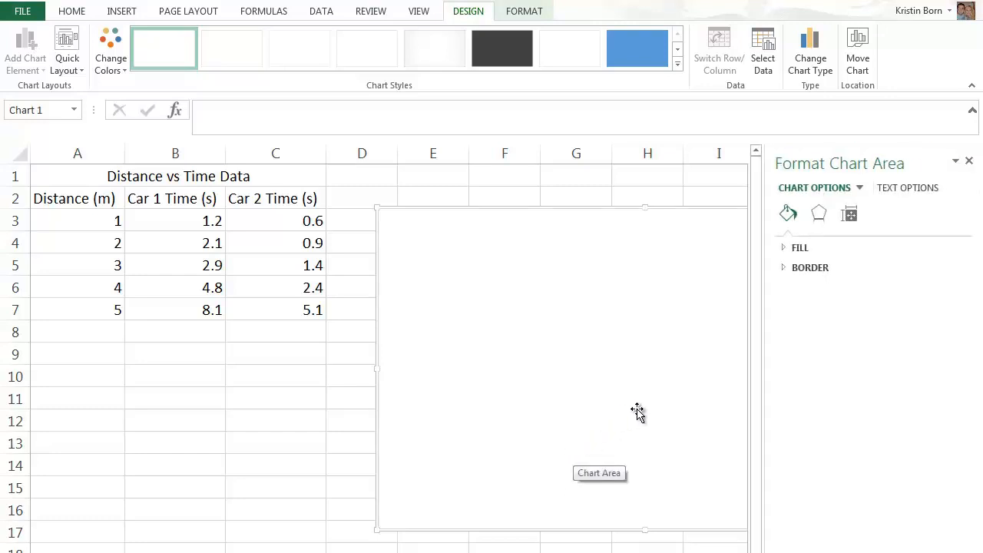
click(966, 160)
right_click(579, 305)
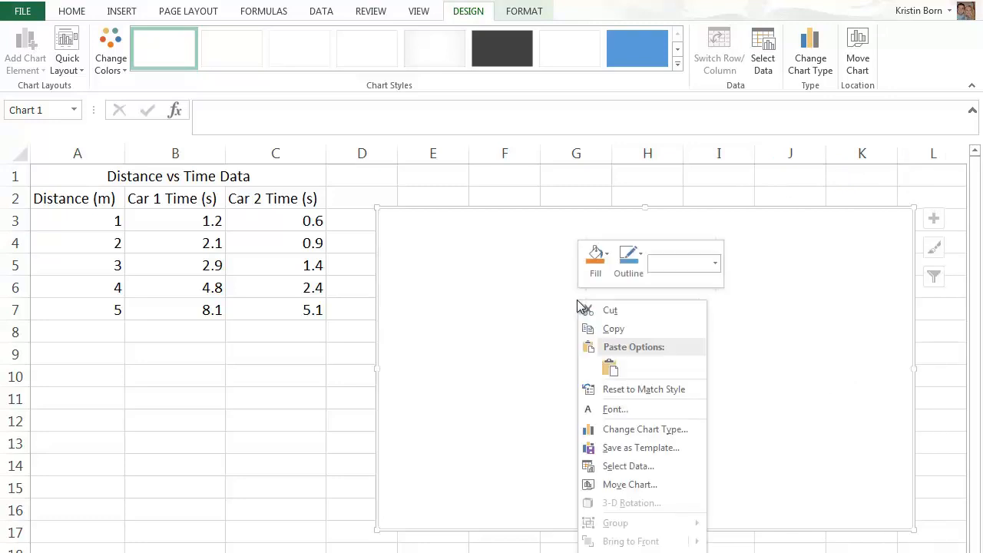
click(628, 467)
drag(487, 286, 611, 212)
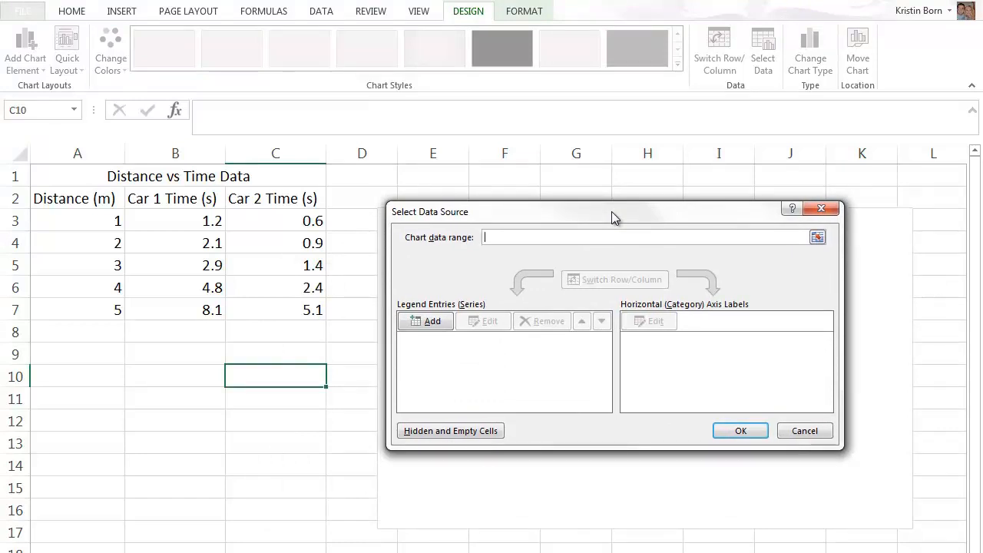
click(820, 239)
drag(97, 222, 263, 297)
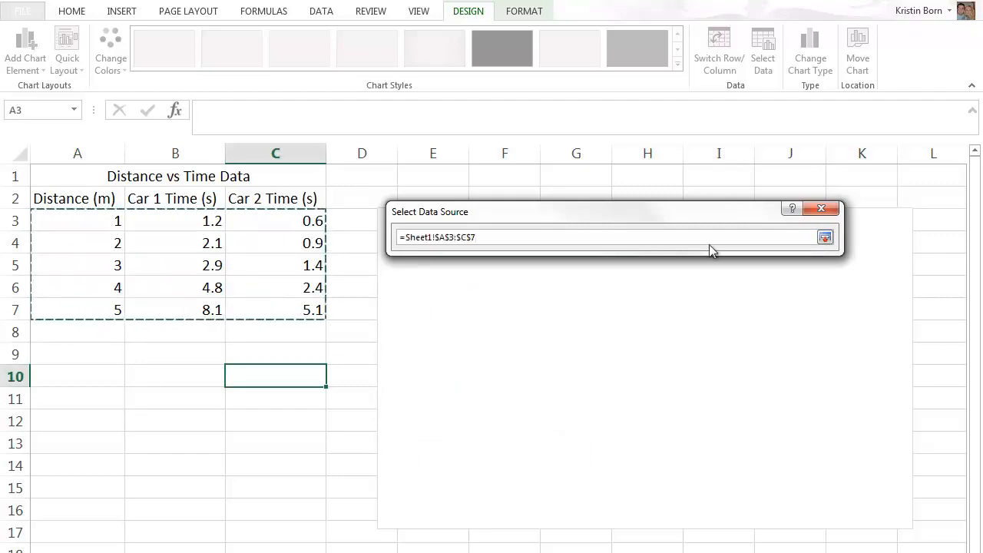
click(826, 238)
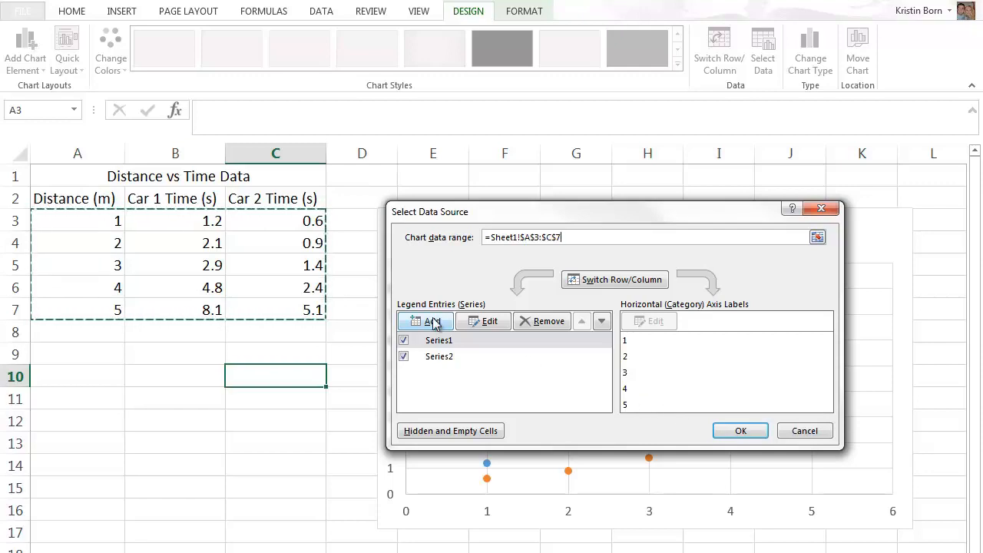
Remove Series1 and Series2 from the chart's data source so that no series remain.
click(530, 329)
click(530, 326)
click(530, 326)
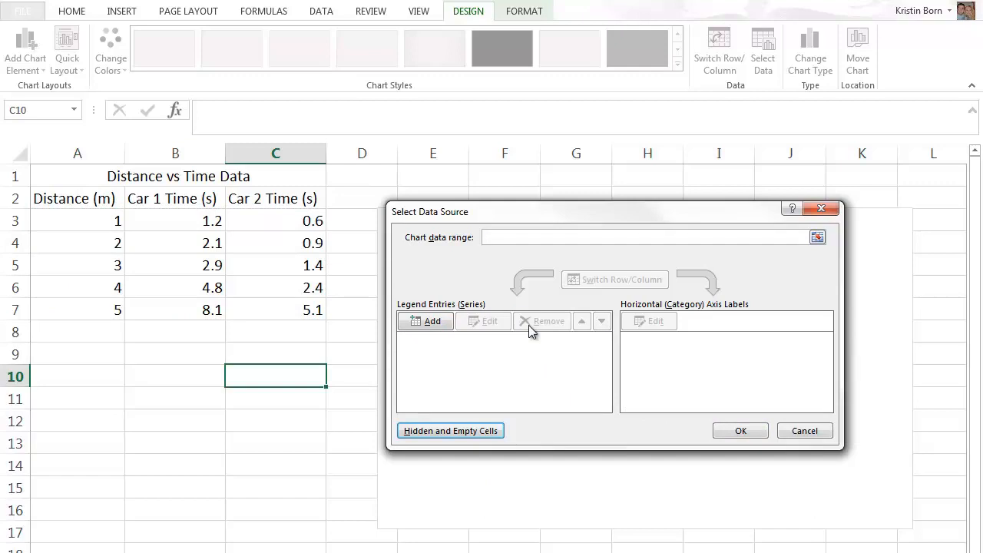
Add a chart series named "Car 1" with its X values taken from B3:B7 on Sheet1.
click(433, 322)
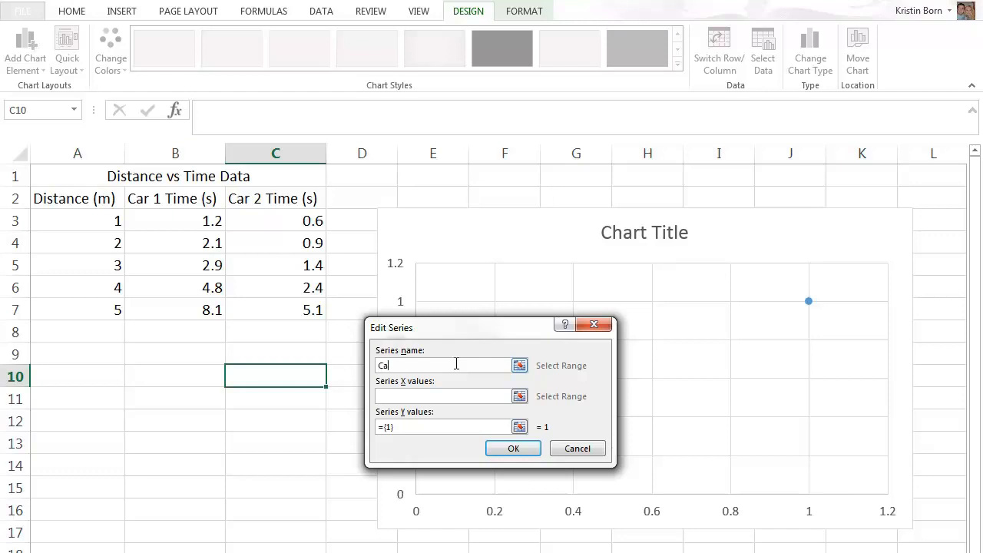
click(519, 396)
drag(209, 223, 198, 317)
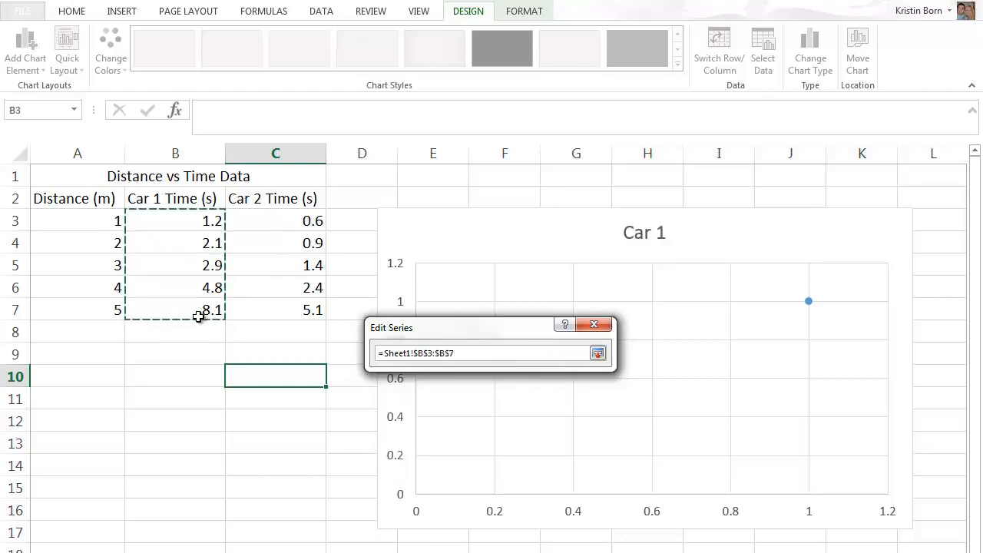
click(598, 352)
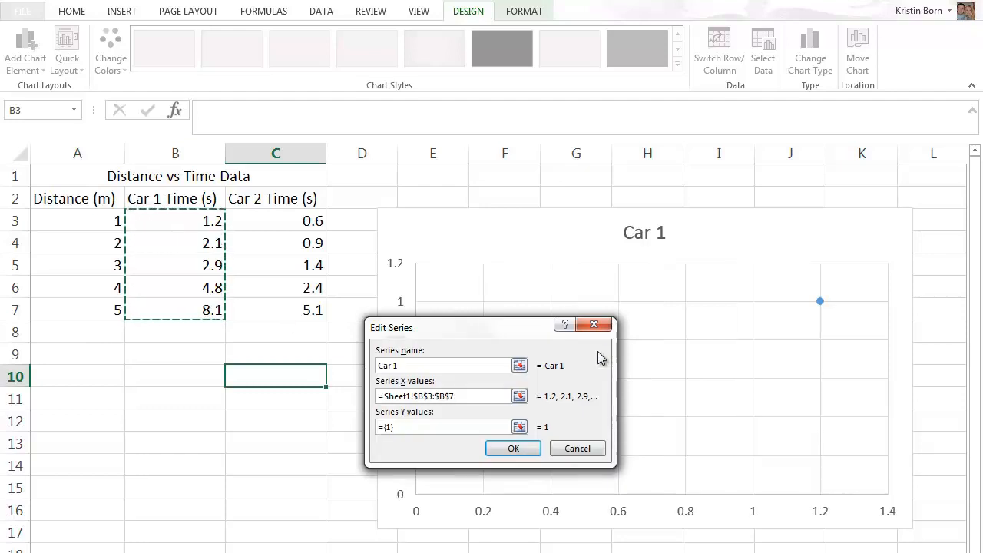
Set the Car 1 series' Y values to the distances in A3:A7 and accept the series.
click(520, 427)
click(91, 224)
drag(92, 236, 92, 312)
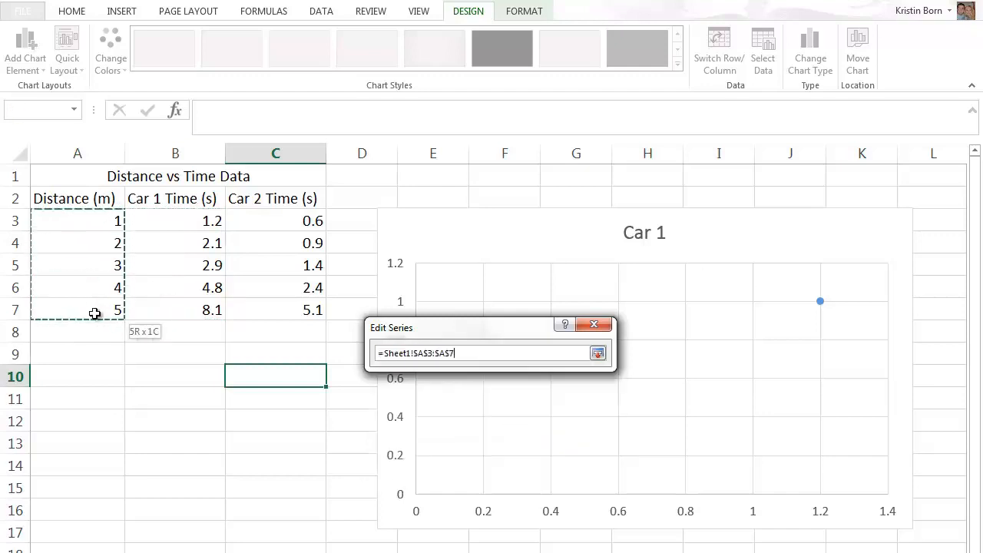
click(597, 351)
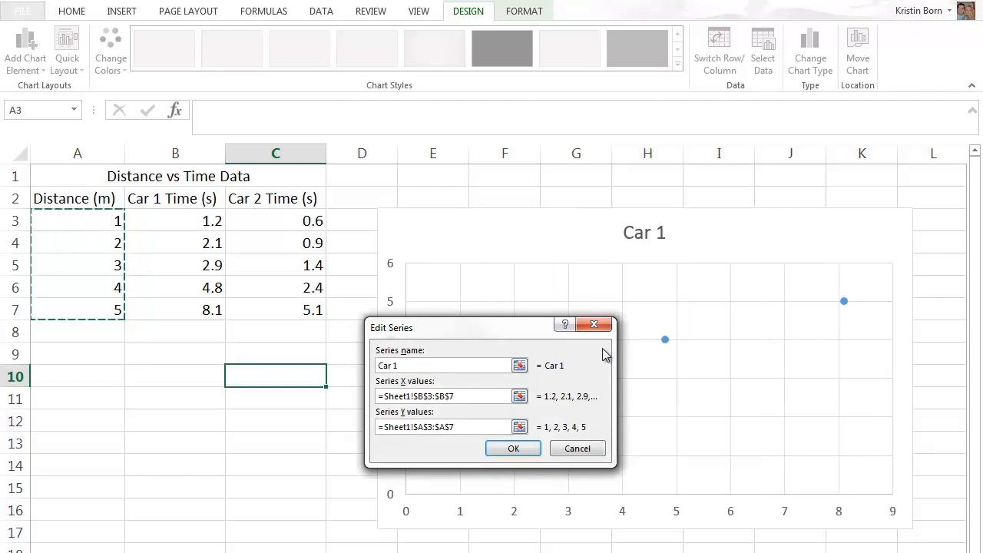
click(530, 447)
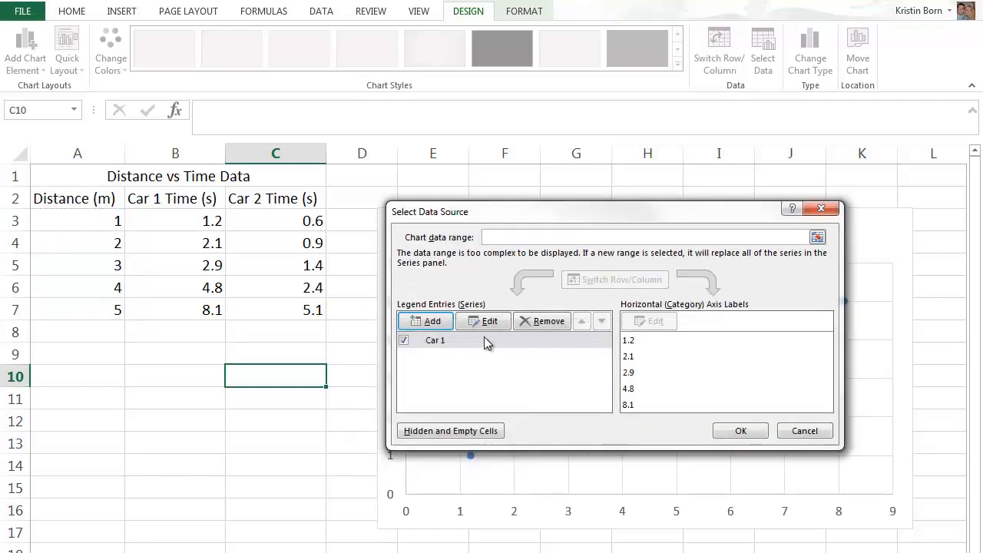
Add a second chart series named "Car 2" with its X values taken from C3:C7 on Sheet1.
click(433, 322)
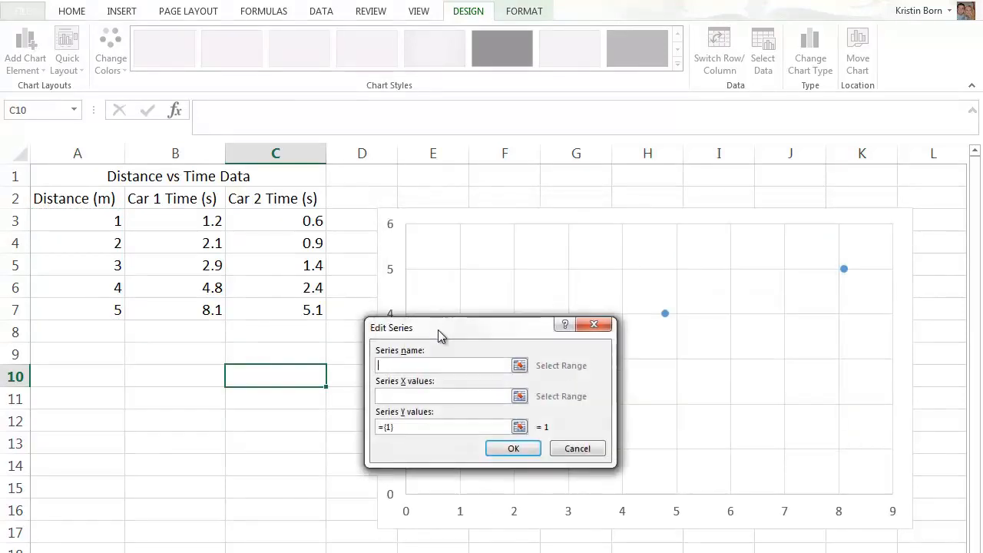
text(Car 2)
key(Tab)
click(519, 397)
drag(290, 221, 292, 307)
click(597, 353)
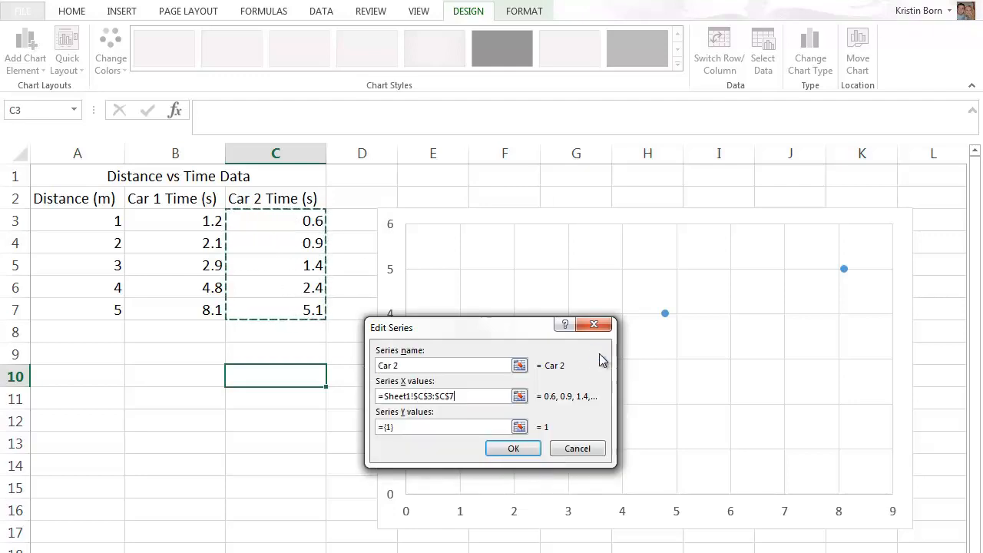
Set the Car 2 series' Y values to A3:A7 and accept the series and the chart's data source.
click(519, 426)
drag(115, 223, 100, 307)
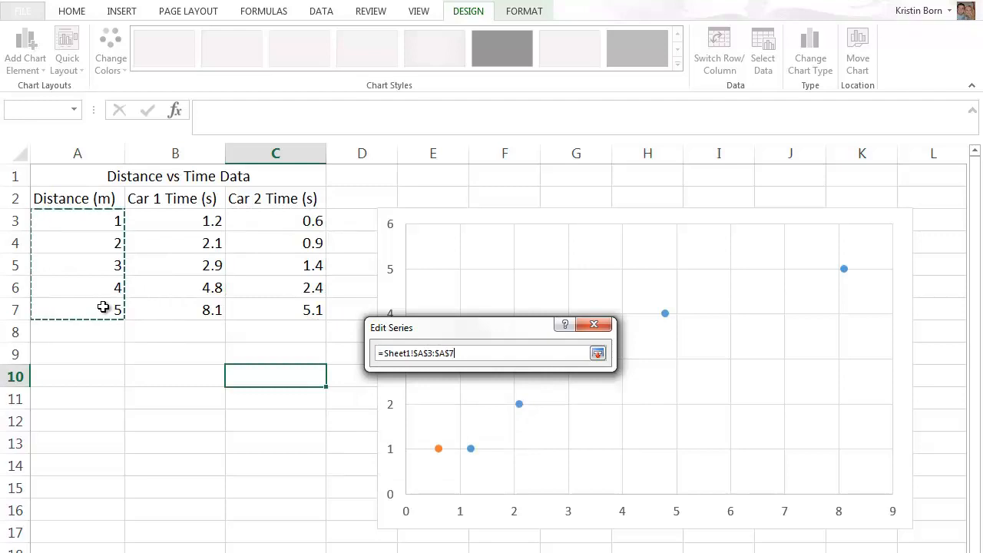
click(598, 353)
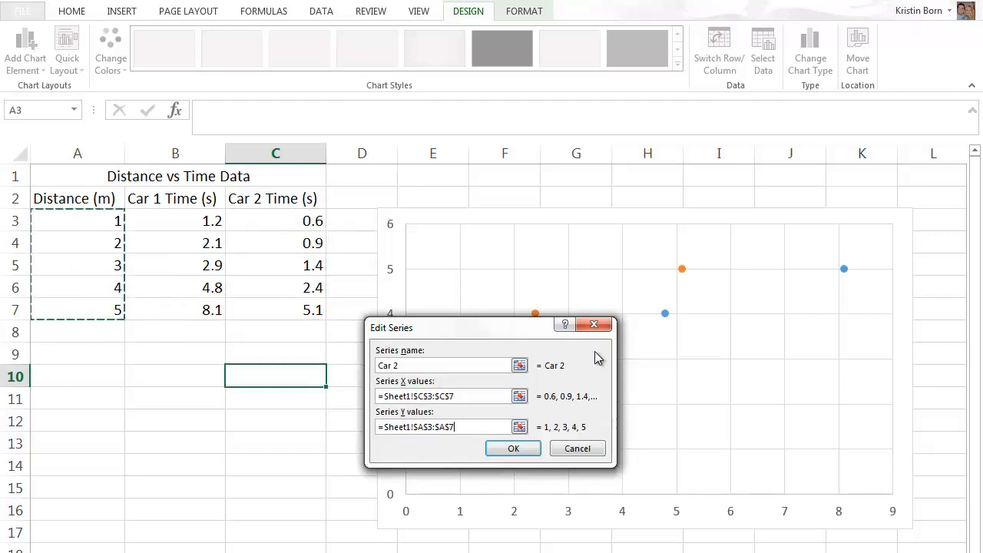
click(531, 450)
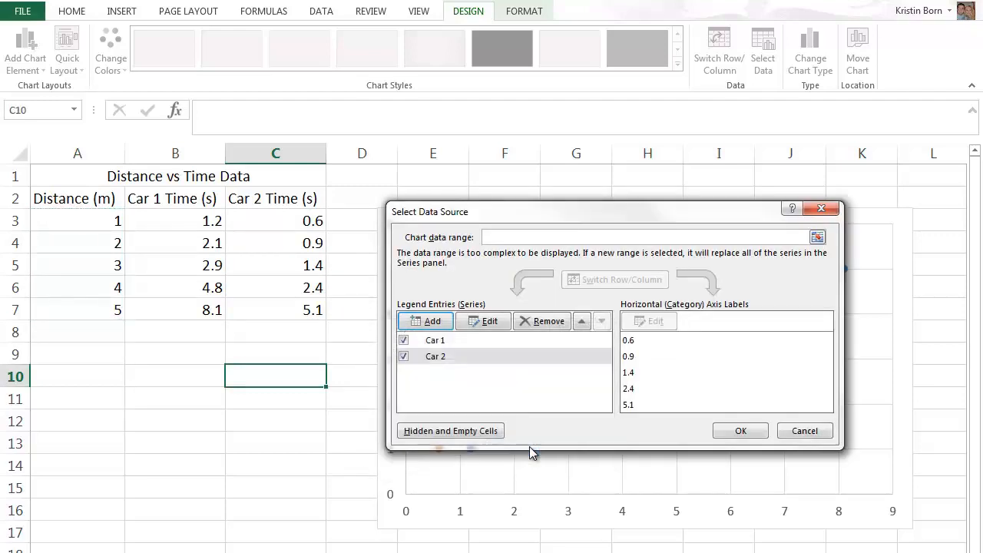
click(734, 437)
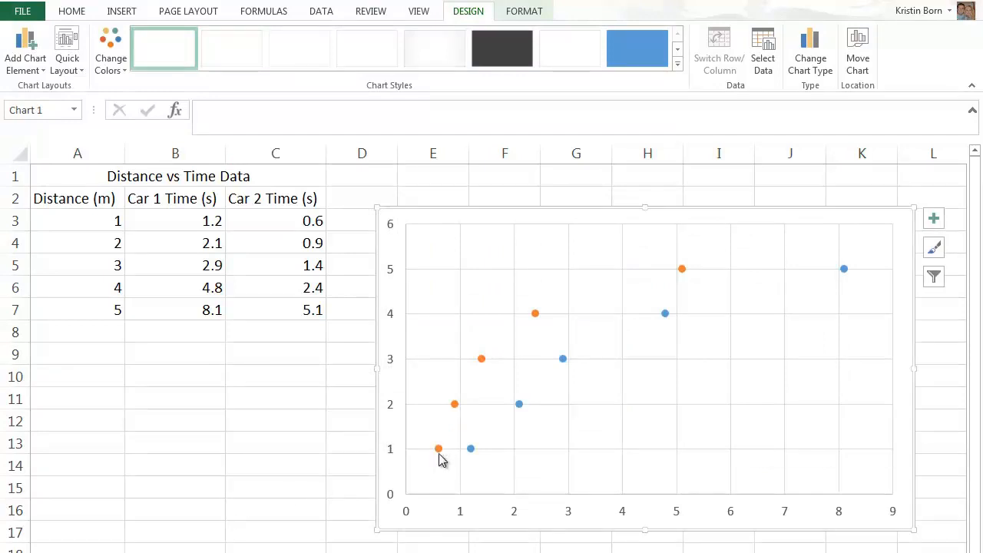
Add a linear trendline to the Car 1 points with the intercept set to 0.0 and its equation displayed on the chart.
right_click(519, 407)
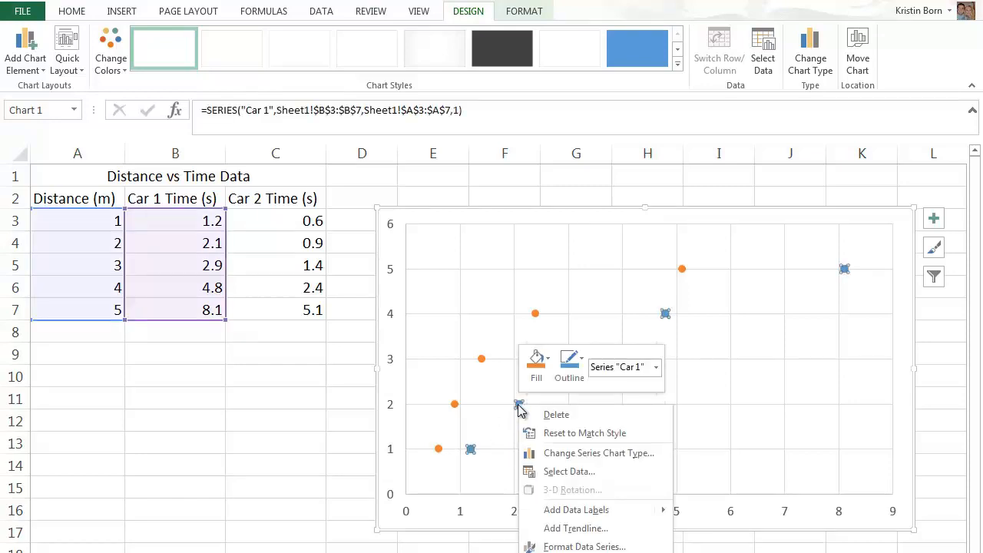
click(572, 529)
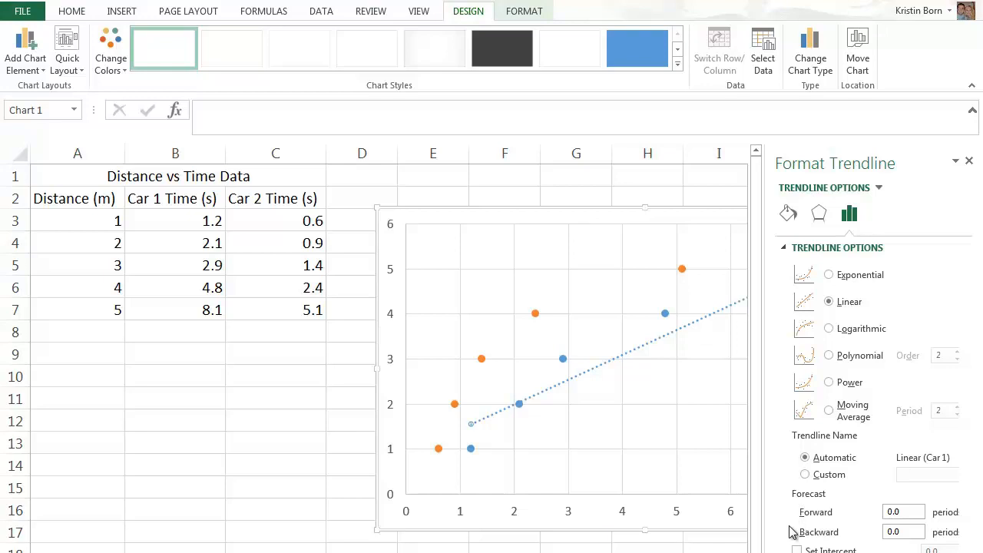
drag(756, 550, 751, 512)
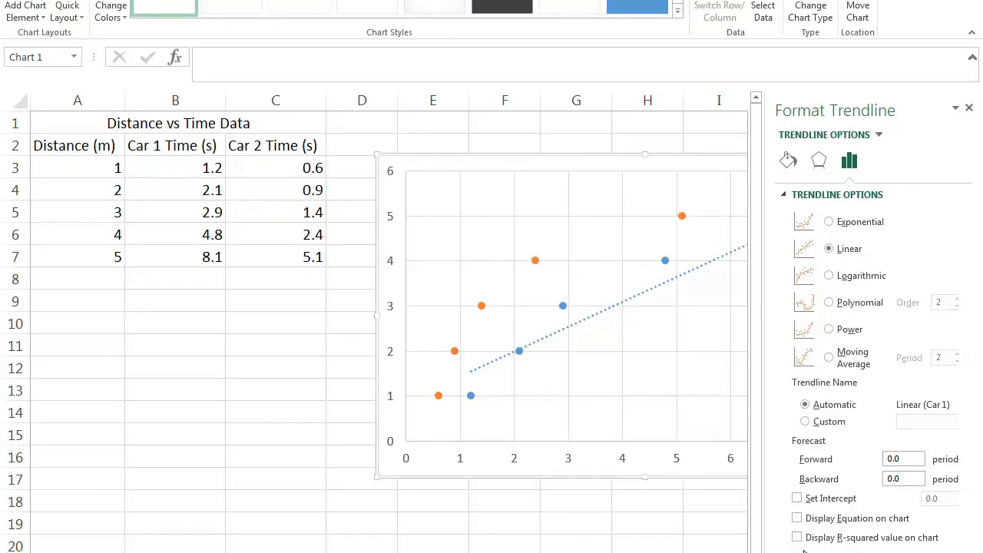
click(798, 499)
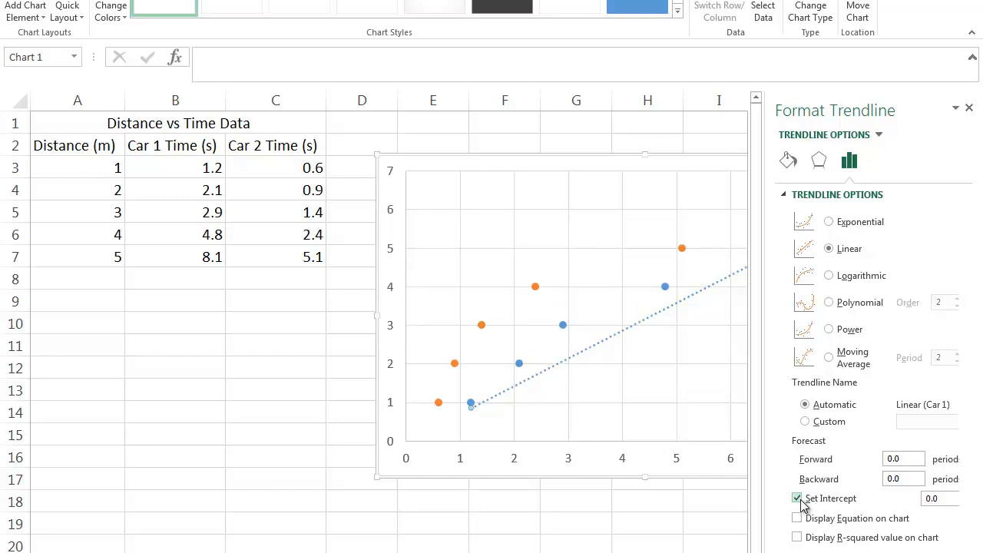
click(798, 519)
click(969, 109)
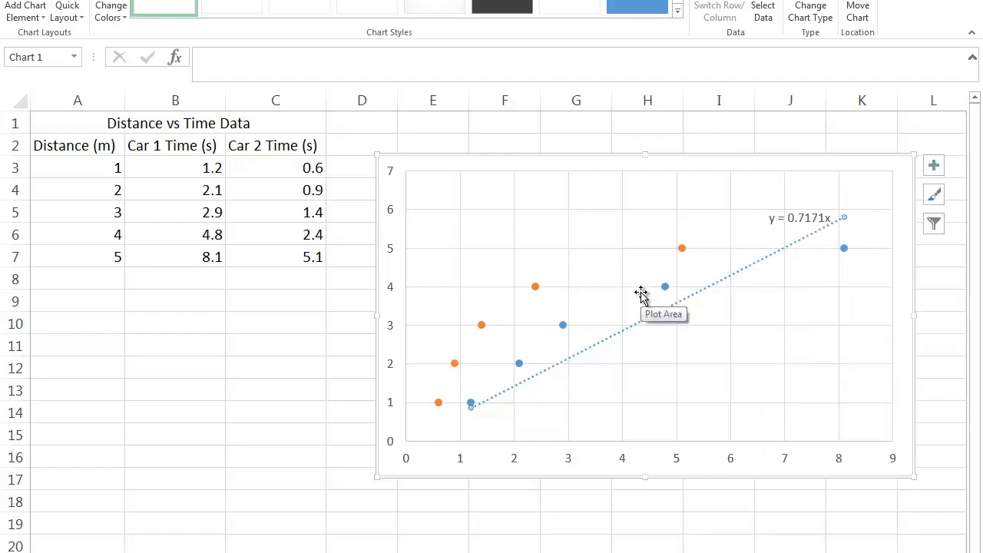
Add a linear trendline to the Car 2 points with the intercept set to 0.0 and its equation displayed on the chart.
right_click(681, 249)
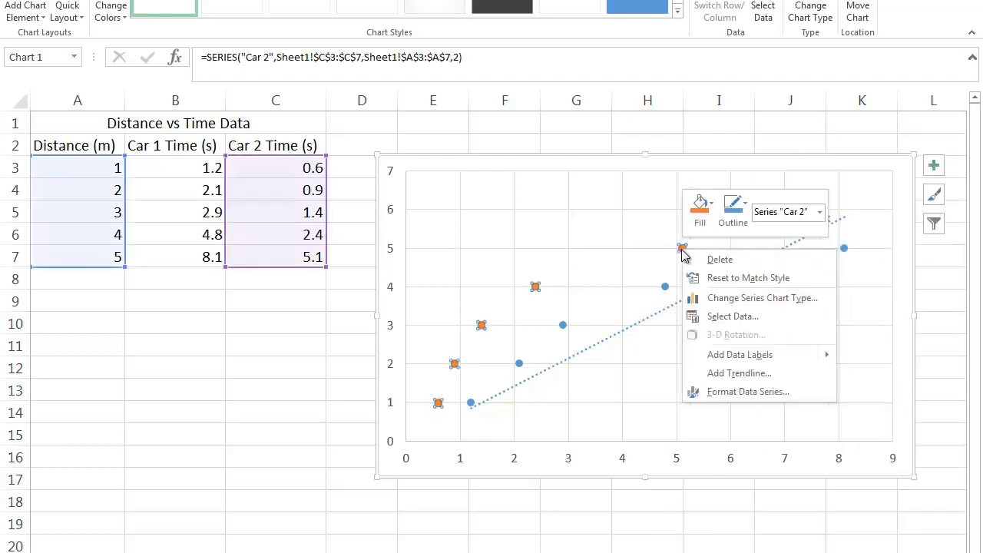
click(750, 375)
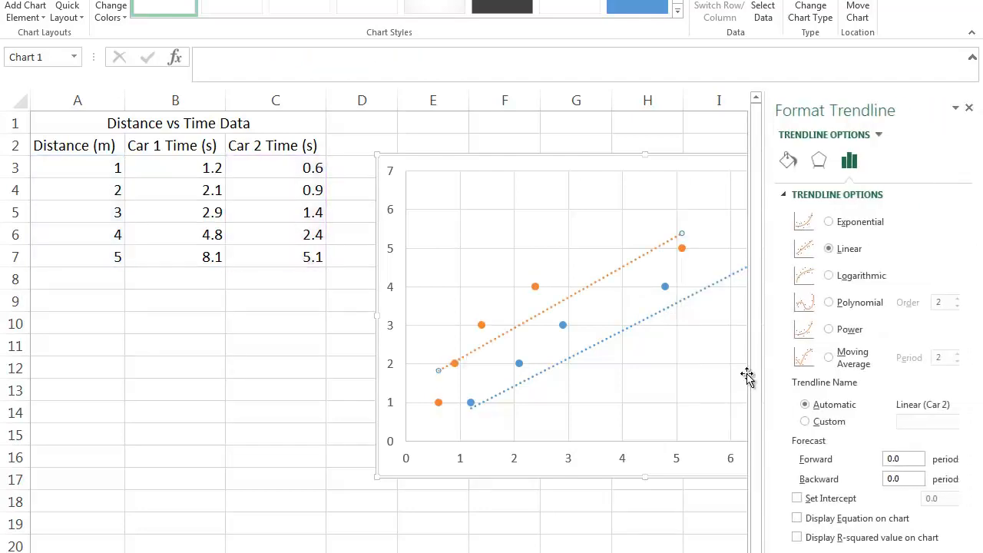
click(797, 498)
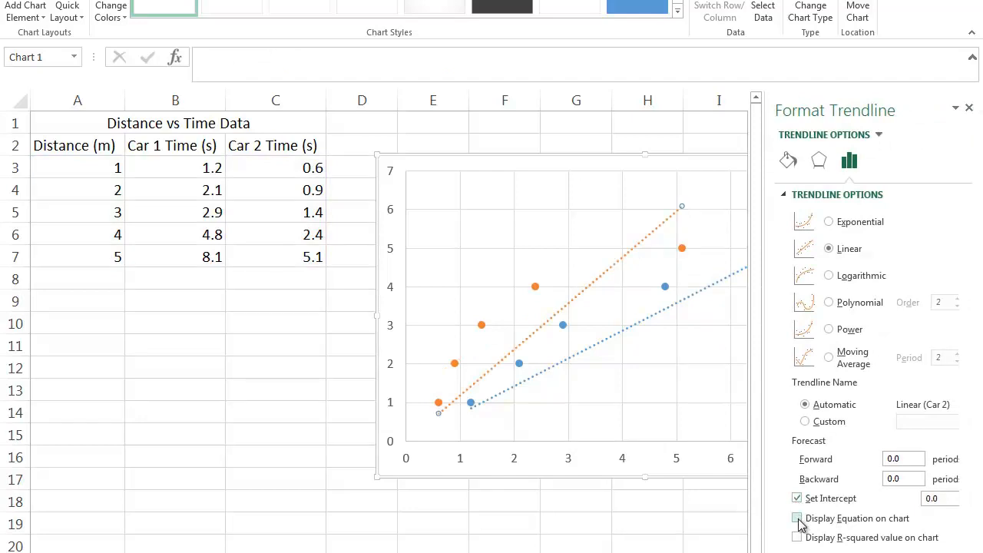
click(797, 519)
click(970, 109)
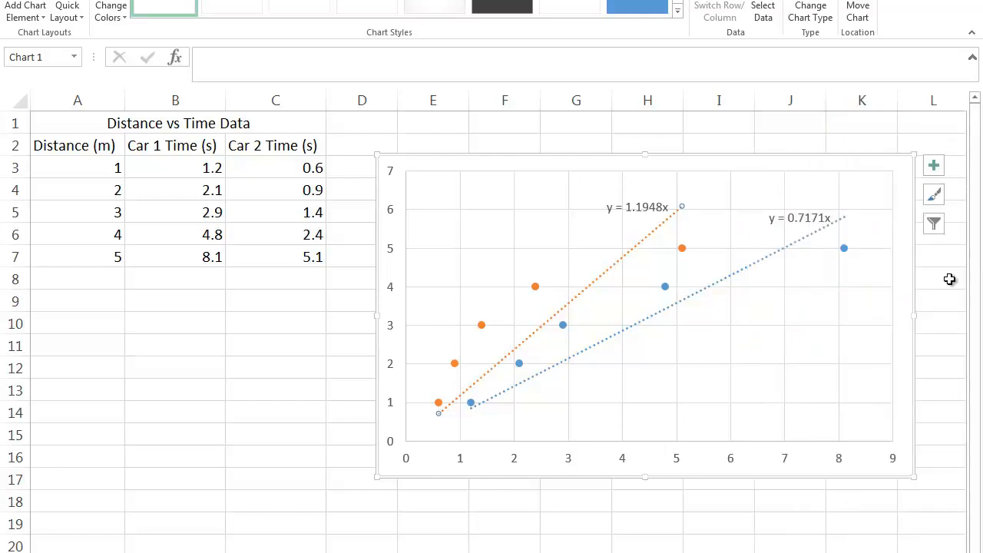
Add axis titles to the chart and name the vertical axis "Distance (m)".
click(935, 167)
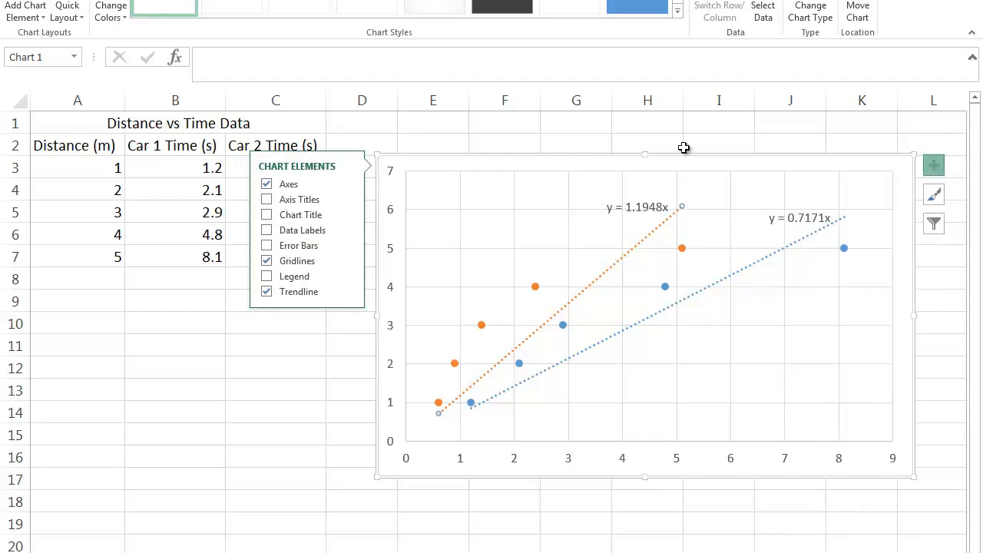
click(267, 201)
click(348, 201)
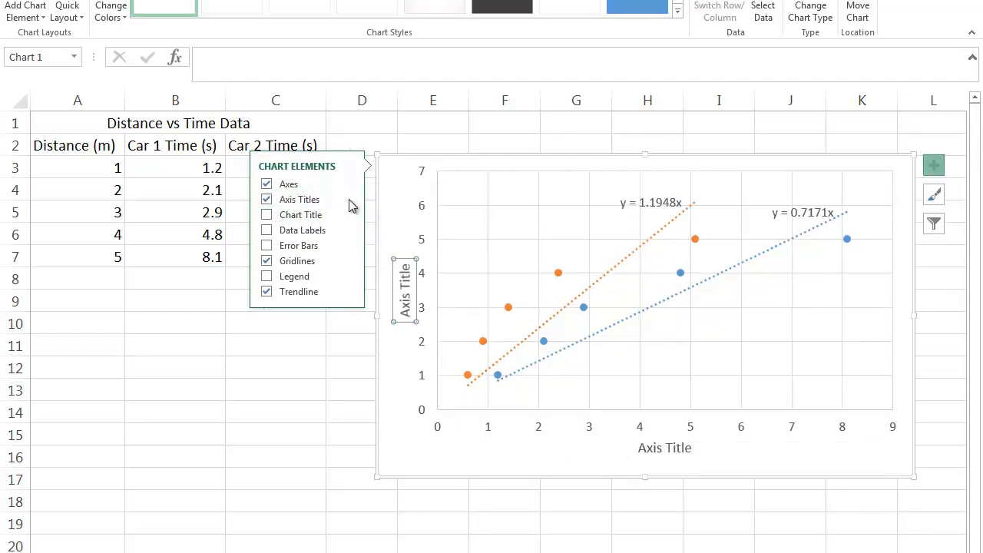
click(405, 290)
click(405, 298)
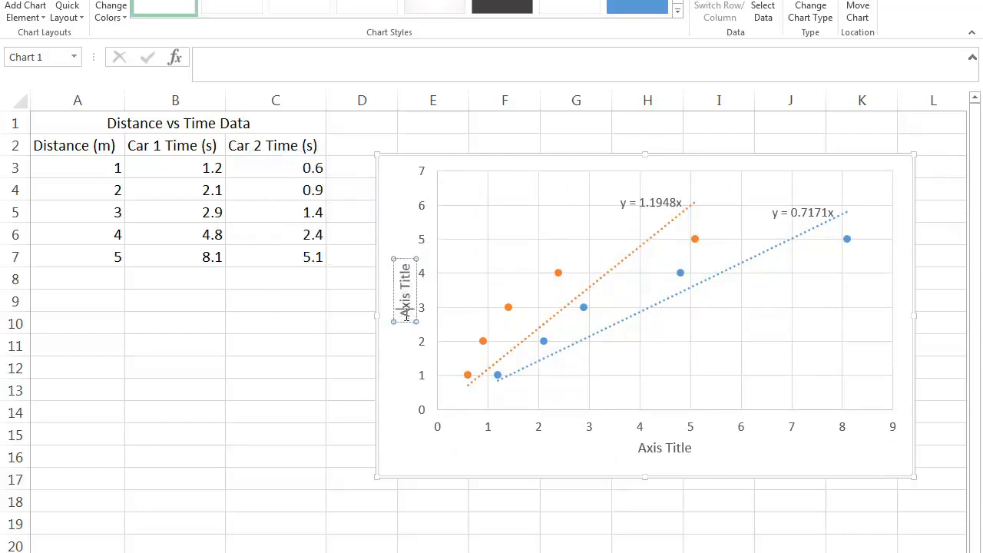
drag(407, 315, 410, 247)
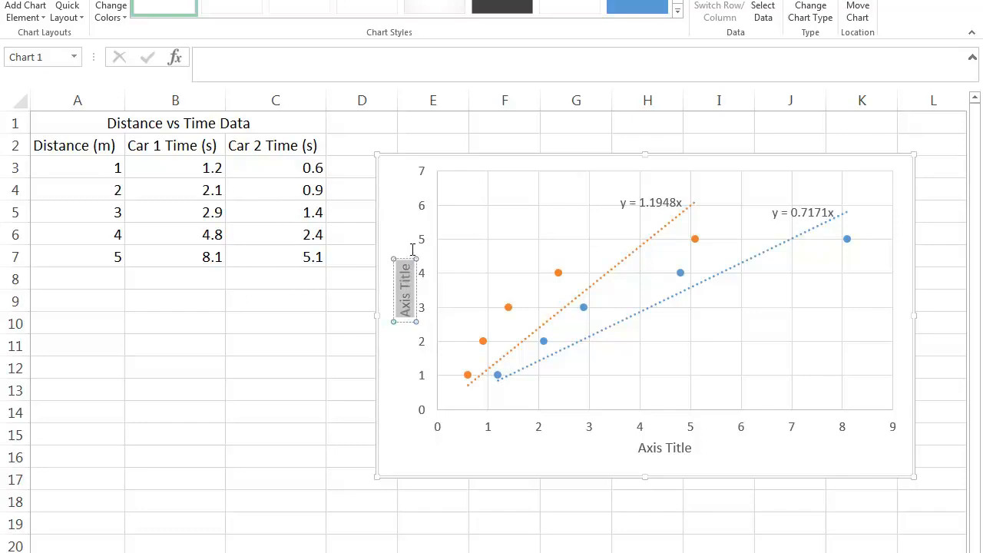
text(Distan)
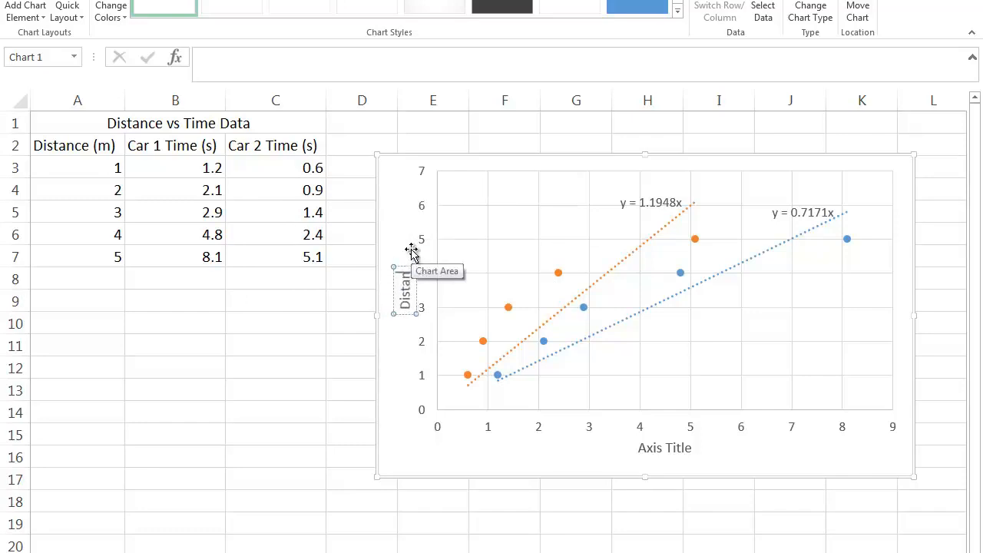
text(ce (m))
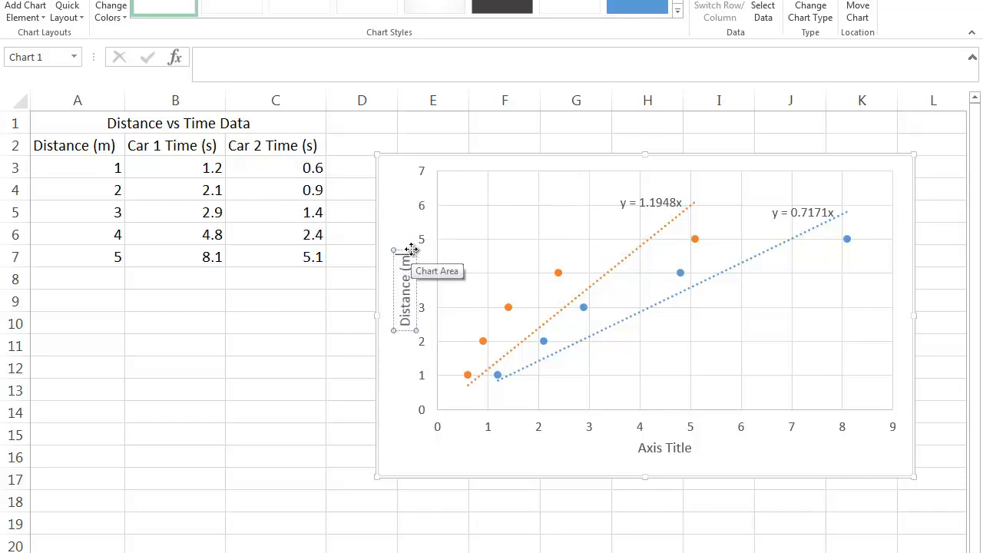
Change the horizontal axis title to "Time (s)" and close the formatting options.
double_click(653, 448)
drag(639, 448, 691, 449)
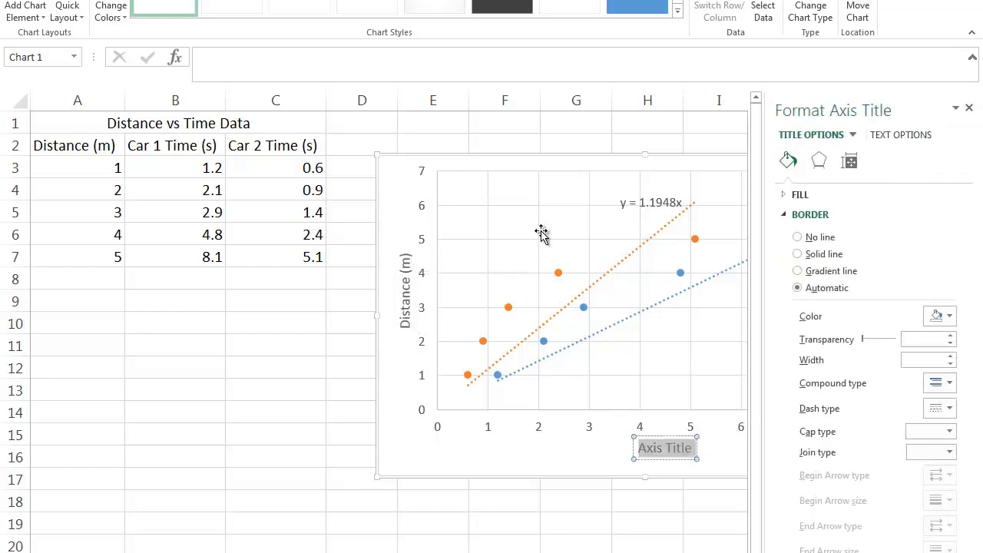
text(Time 9)
key(BackSpace)
text((s0)
key(BackSpace)
text())
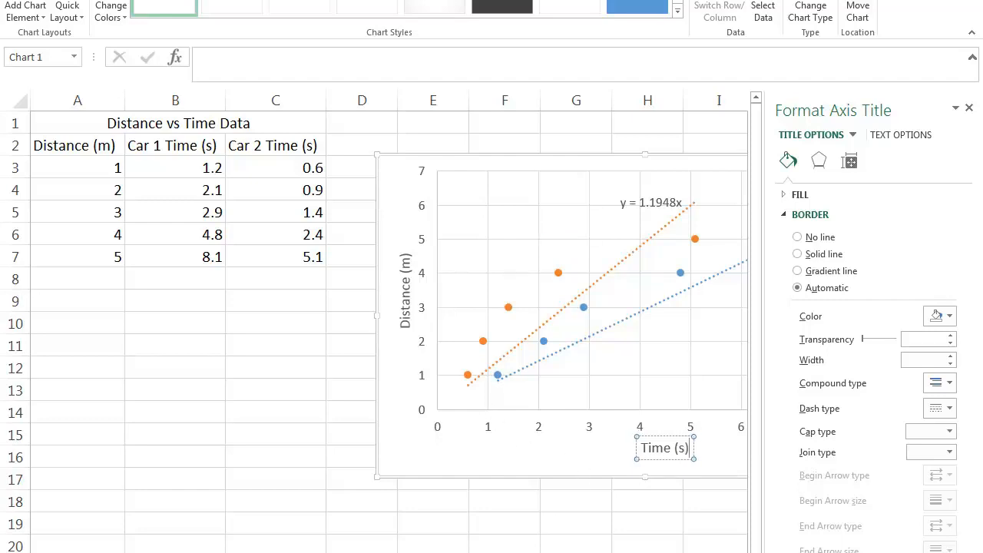
click(653, 551)
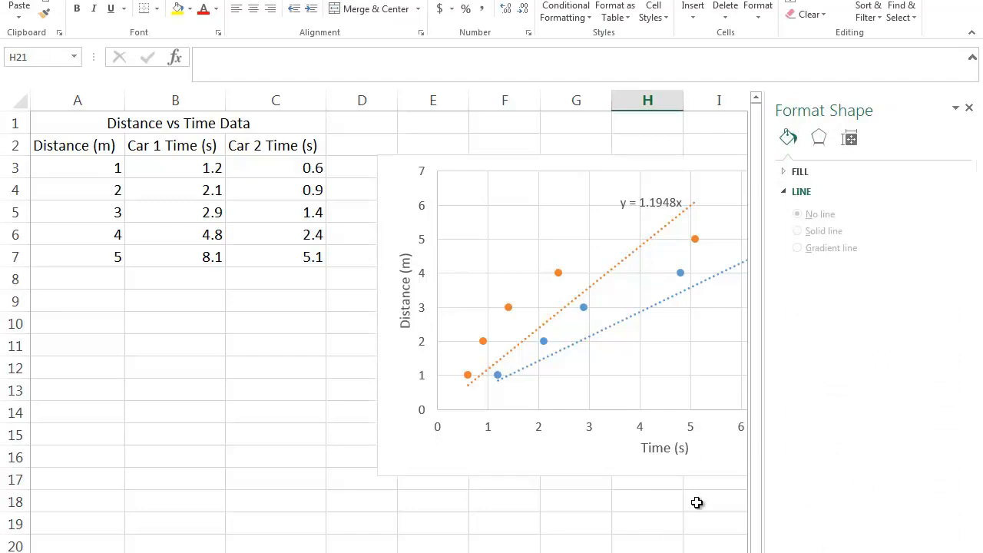
click(969, 107)
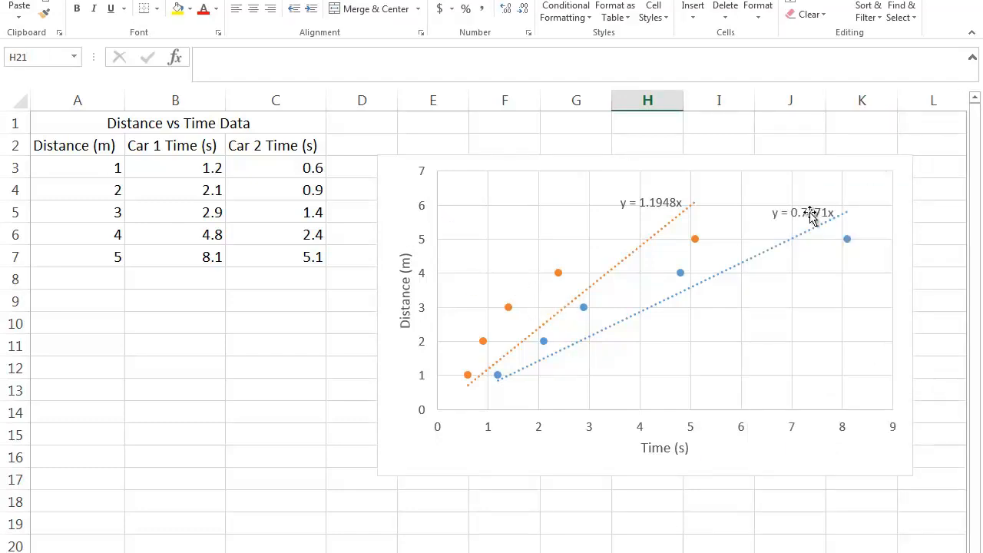
Add a chart title reading "Comparing Average Speed of Two Cars".
click(817, 167)
click(934, 166)
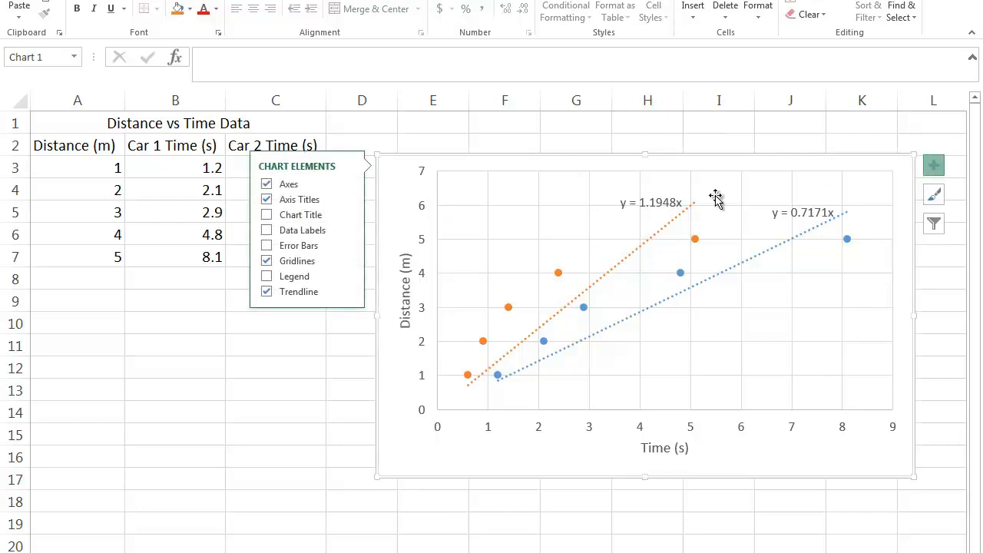
click(318, 215)
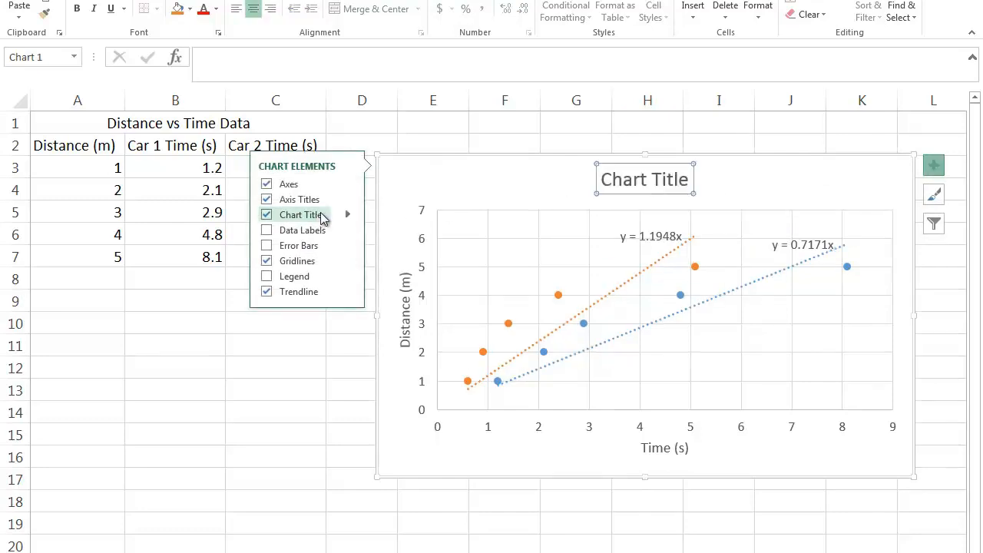
click(632, 179)
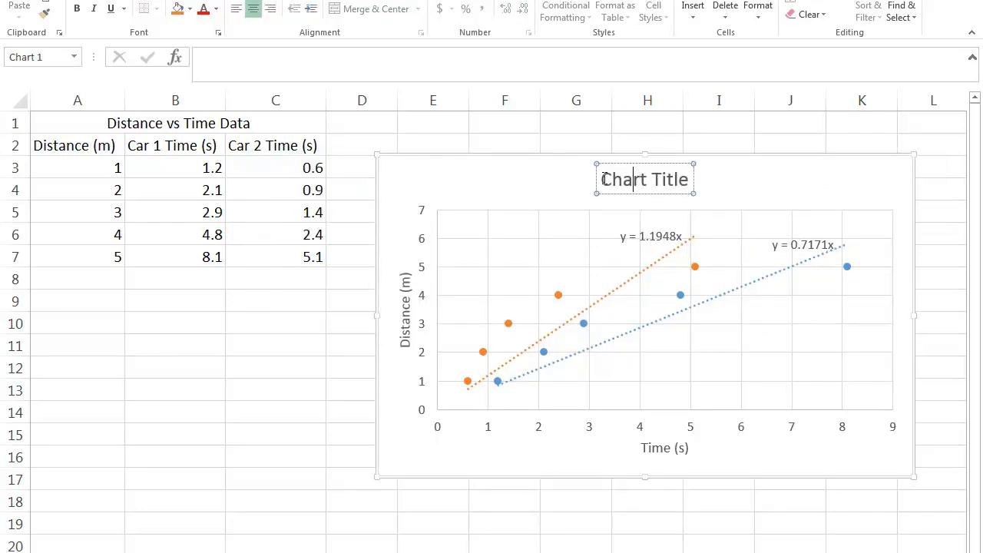
triple_click(631, 179)
text(Di)
key(BackSpace)
key(BackSpace)
text(Comparing Average Speed of Two Cars)
click(325, 389)
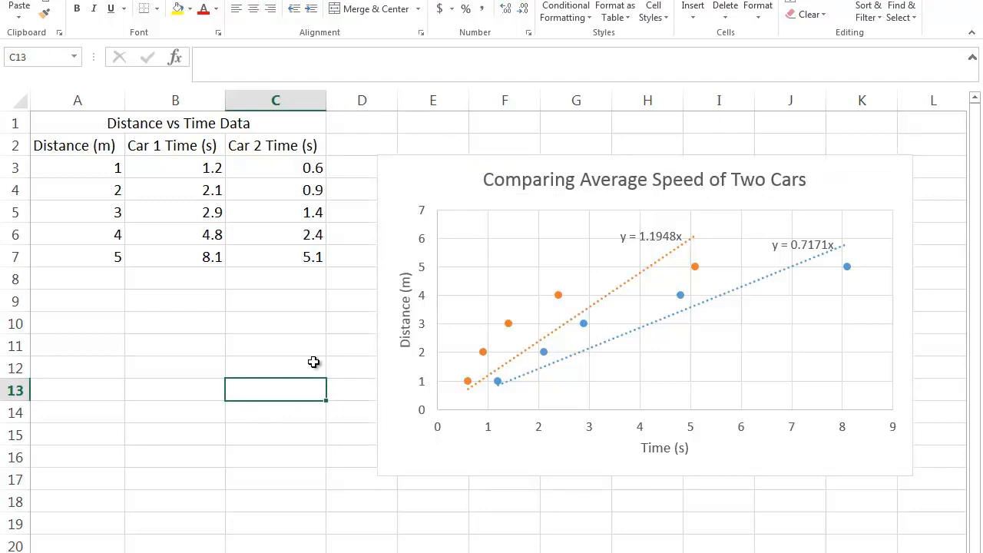
Try out data labels and error bars on the chart, removing each one again.
click(404, 221)
click(934, 168)
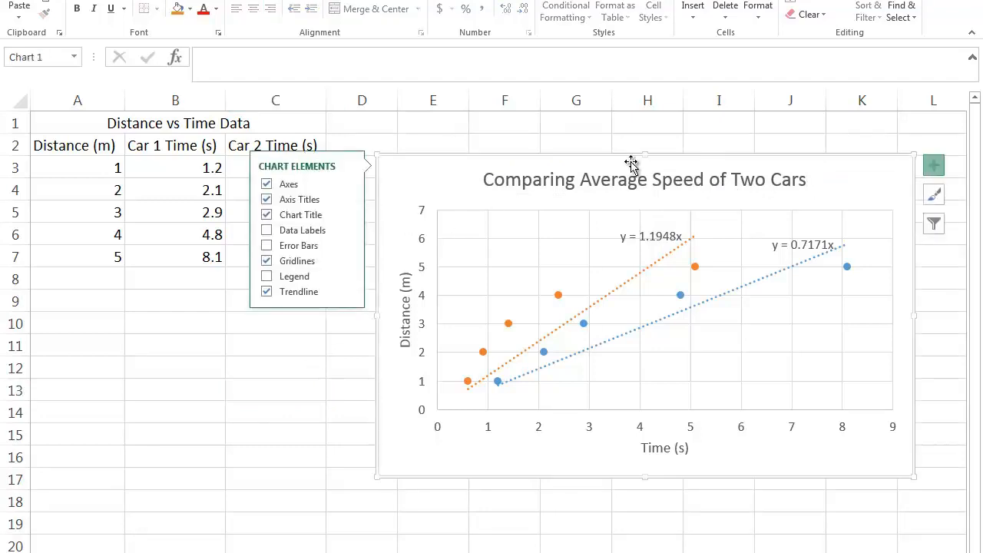
click(289, 235)
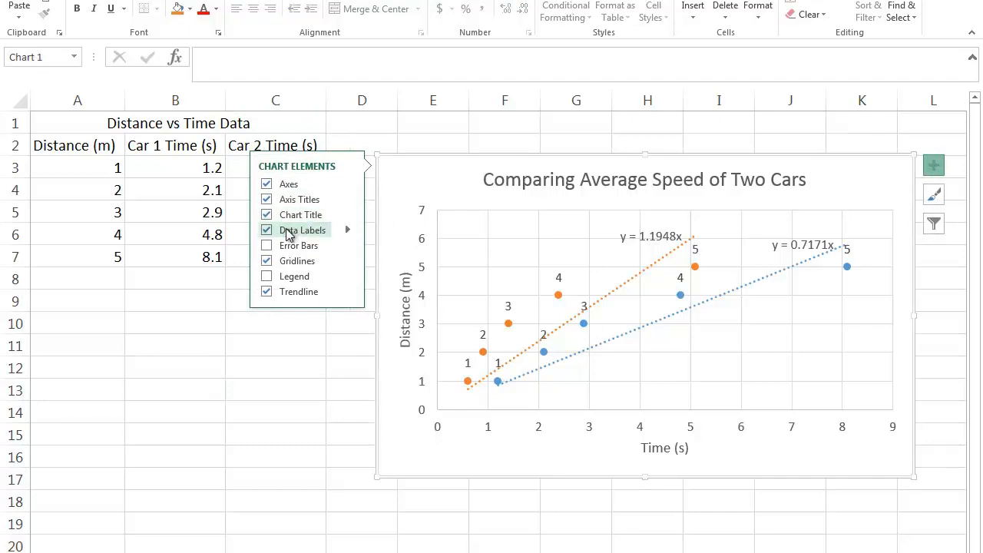
click(289, 232)
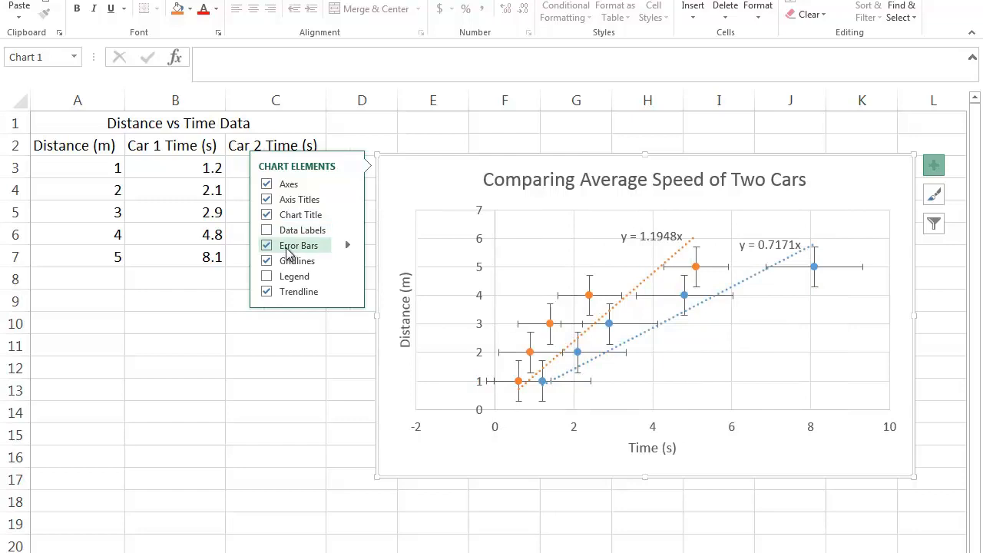
click(287, 247)
Turn the chart's gridlines off and on again, and try the legend before hiding it.
click(288, 263)
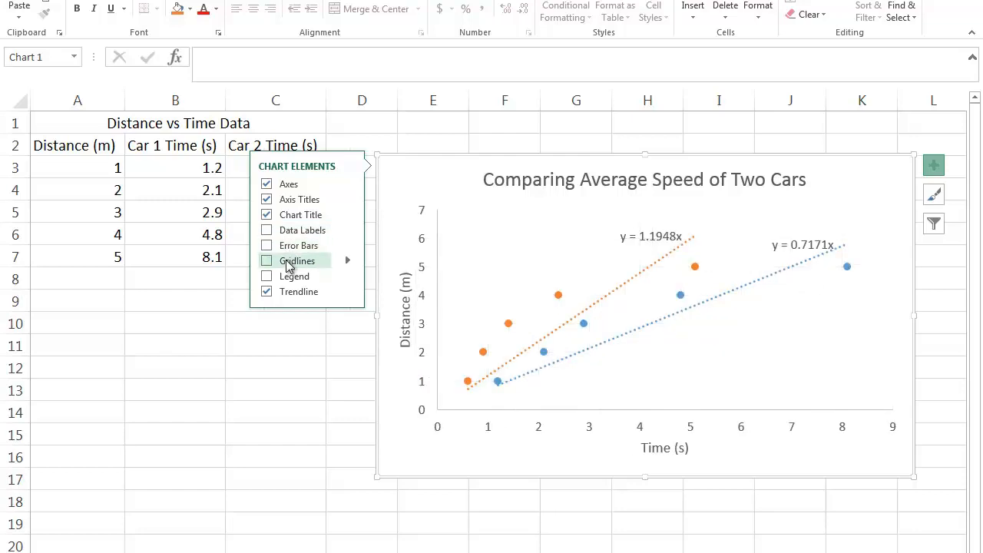
click(288, 264)
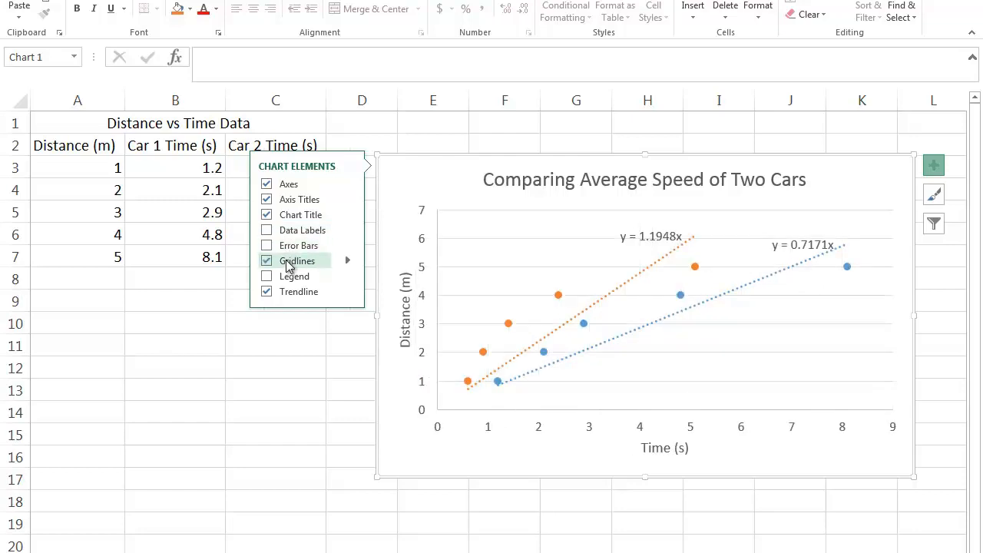
click(289, 278)
click(289, 278)
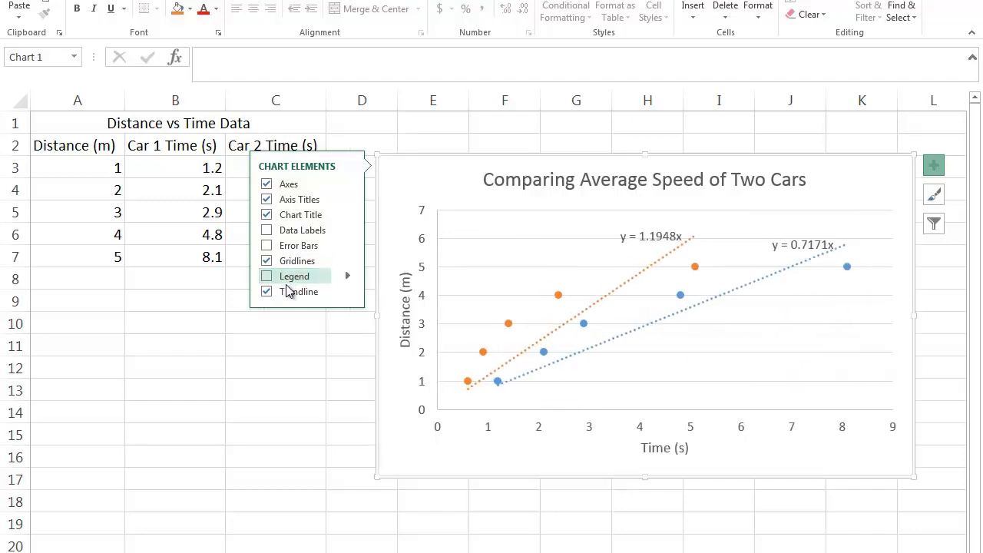
Remove the trendlines from the chart, cancel adding a replacement, and undo the removal.
click(289, 294)
click(288, 293)
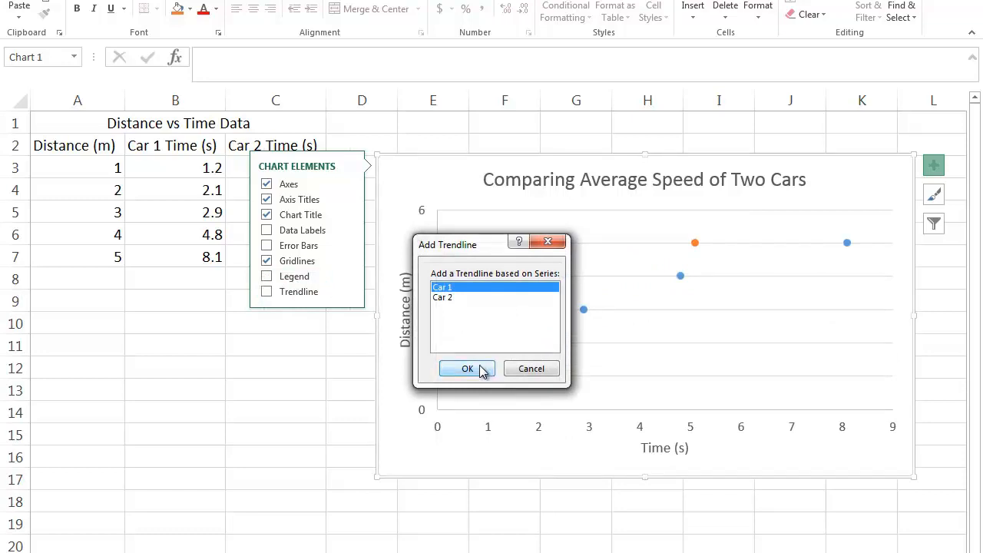
click(534, 369)
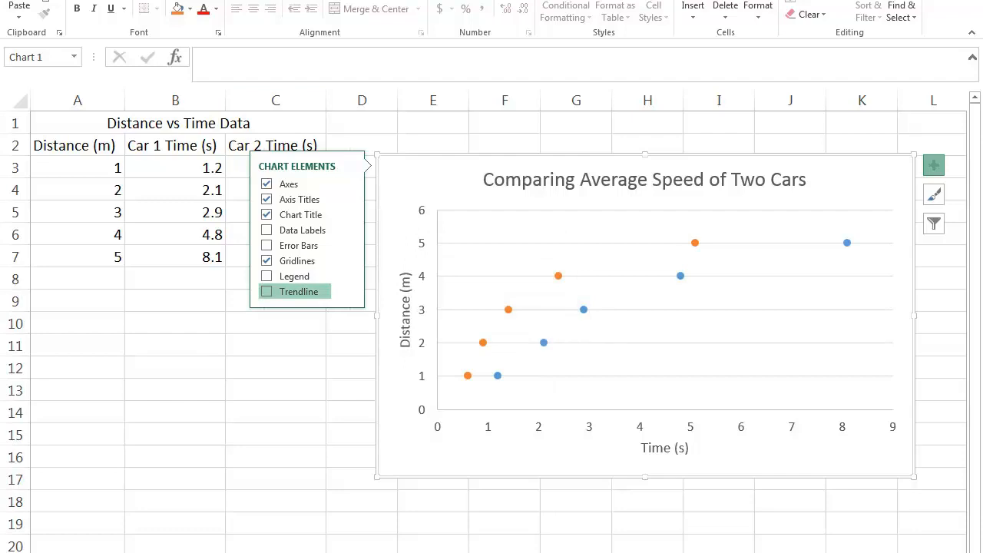
key(ctrl+z)
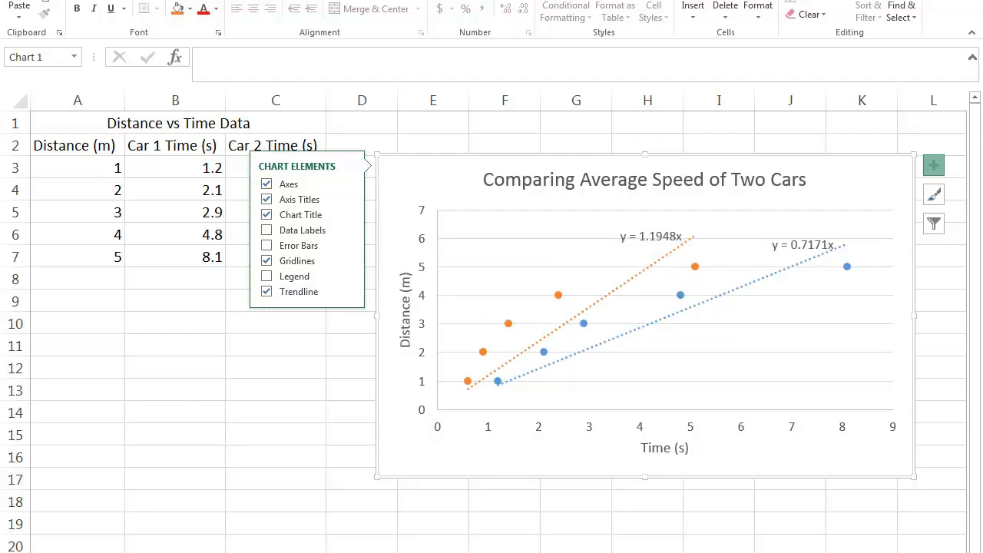
Show the legend on the chart and deselect the chart.
click(269, 276)
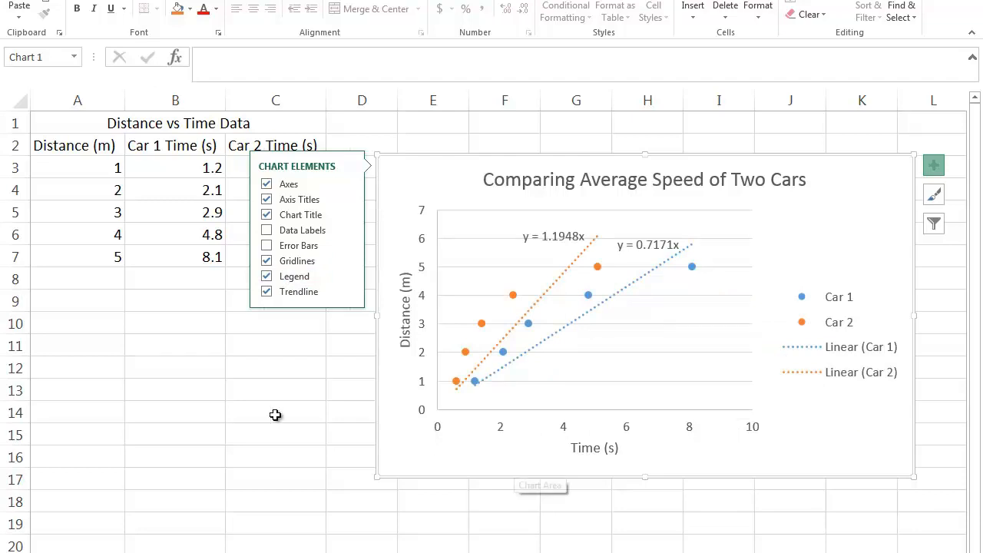
click(269, 376)
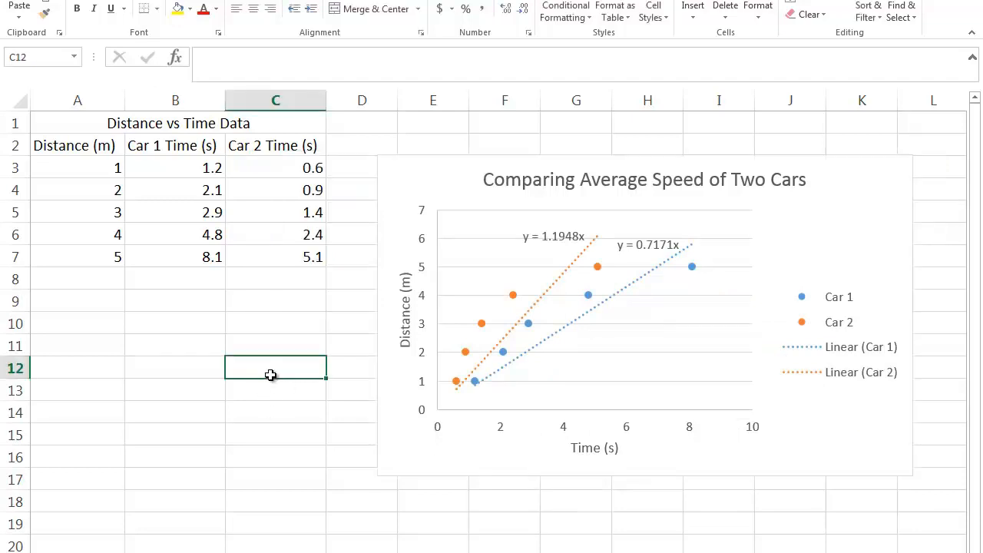
Copy the whole chart and paste it into a blank Word document, keeping source formatting and embedding the workbook.
right_click(399, 407)
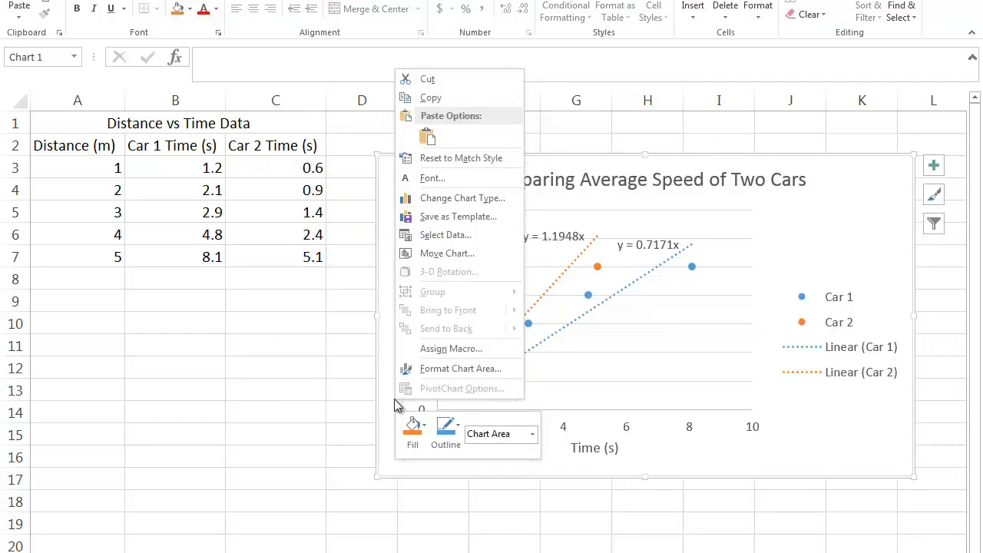
click(427, 99)
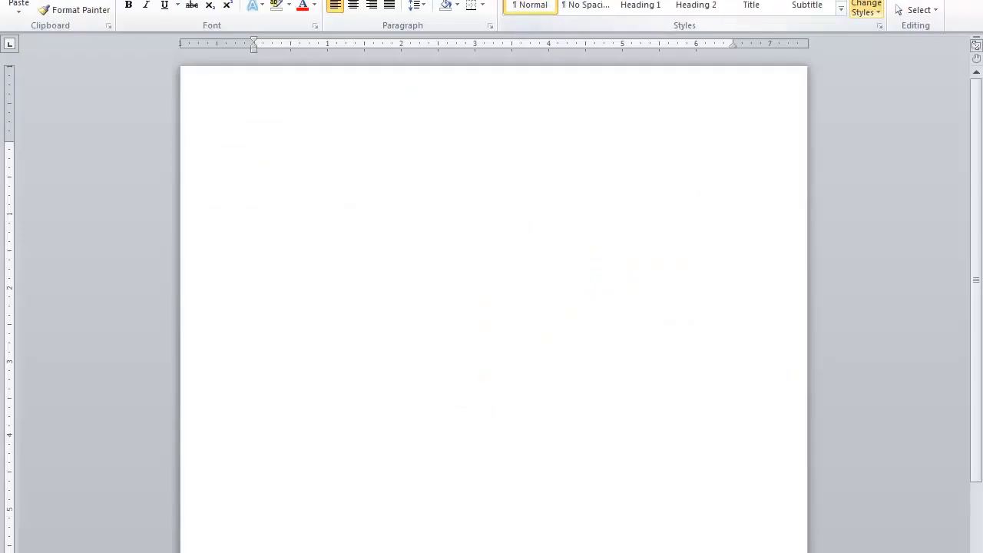
right_click(377, 155)
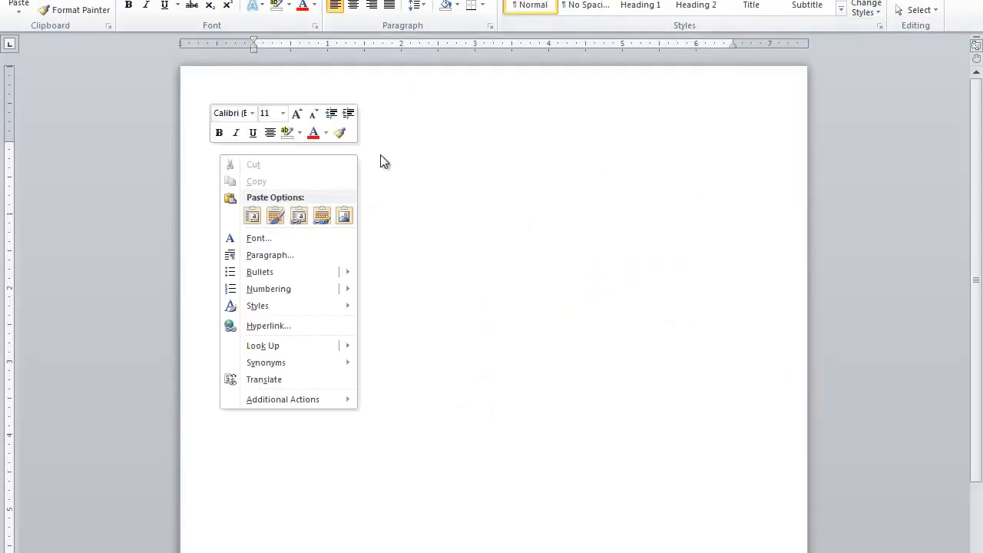
click(278, 217)
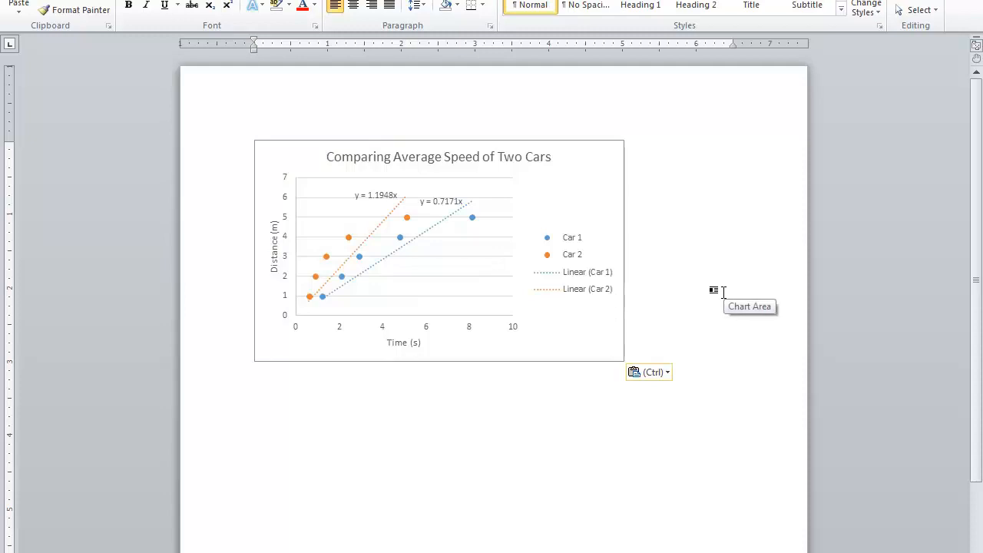
Add a centred new line below the pasted chart and centre the chart on the page.
key(Return)
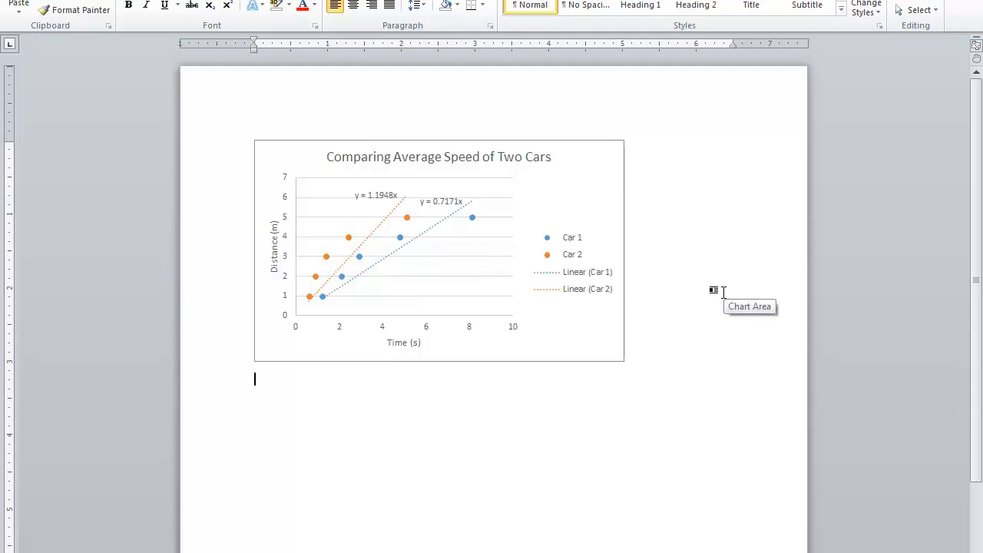
click(360, 9)
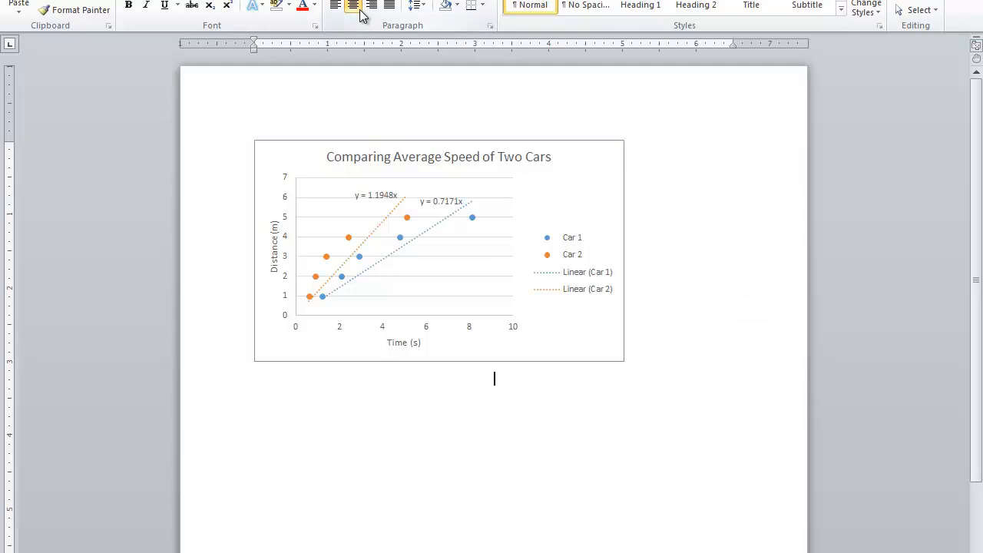
click(588, 161)
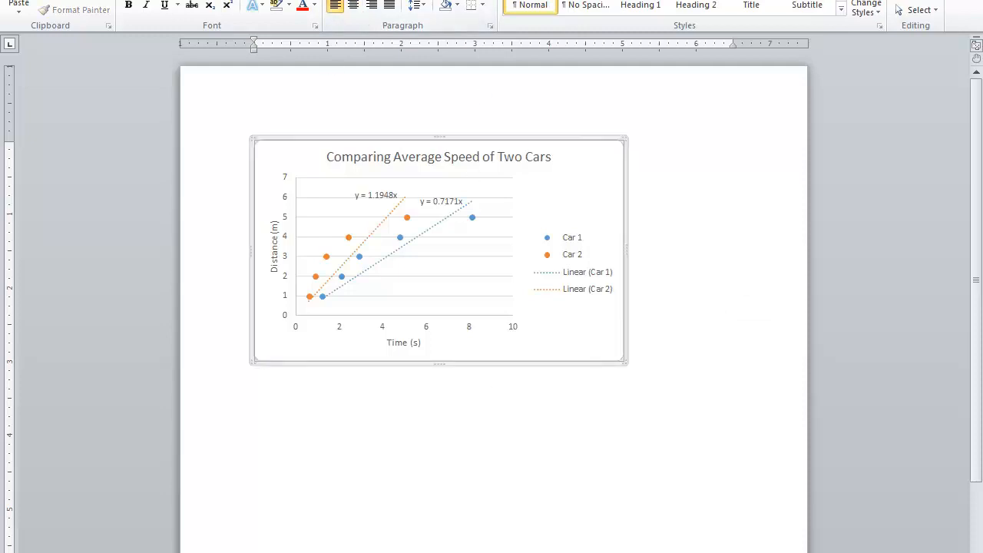
click(353, 5)
click(708, 336)
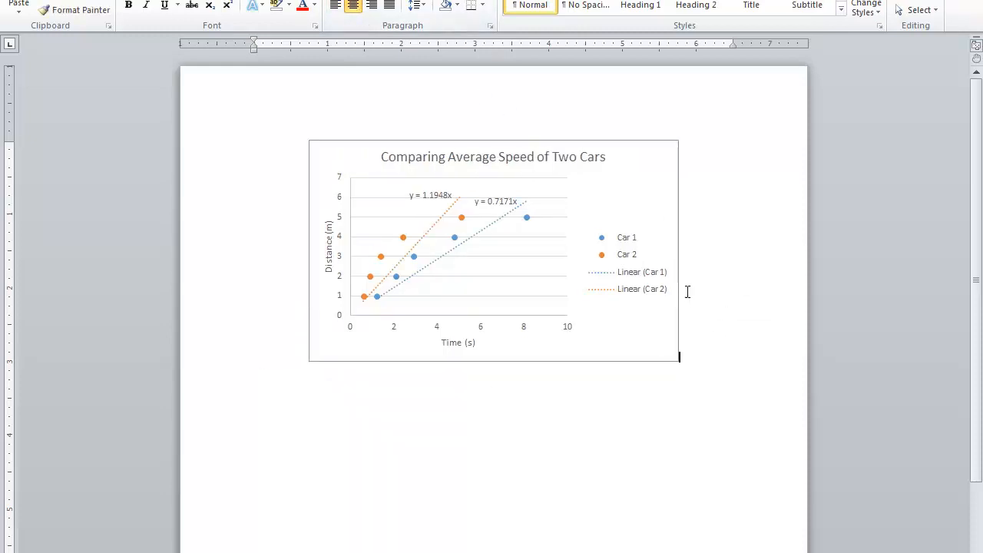